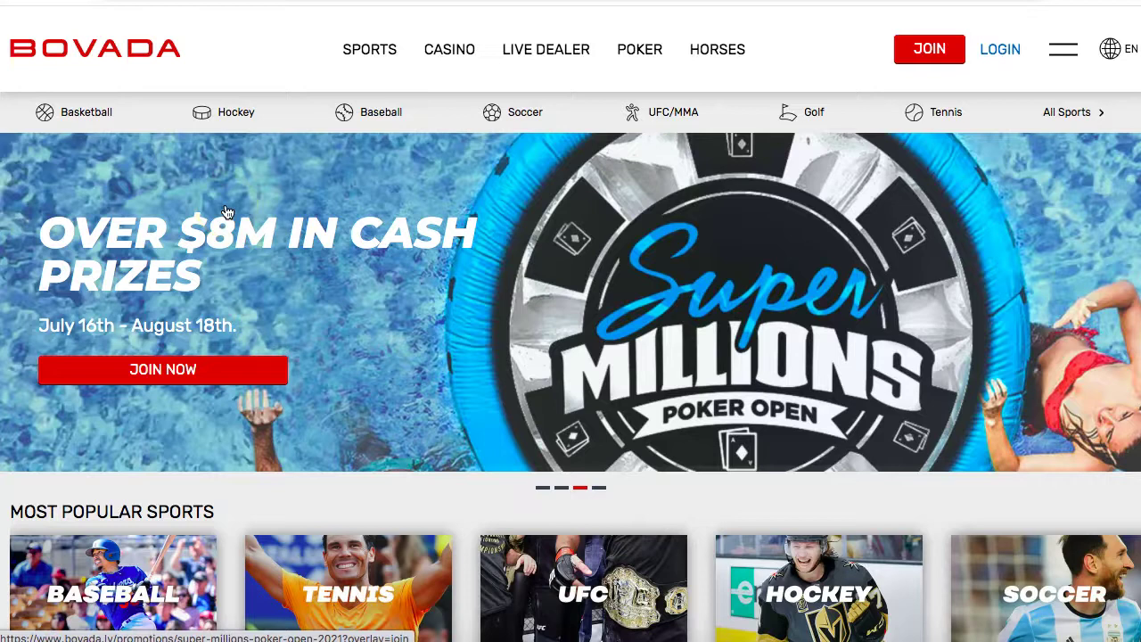
Look over the home page's promotions, most popular sports and casino favorites.
{"action": "scroll", "coordinate": [330, 326], "scroll_direction": "down", "scroll_amount": 3}
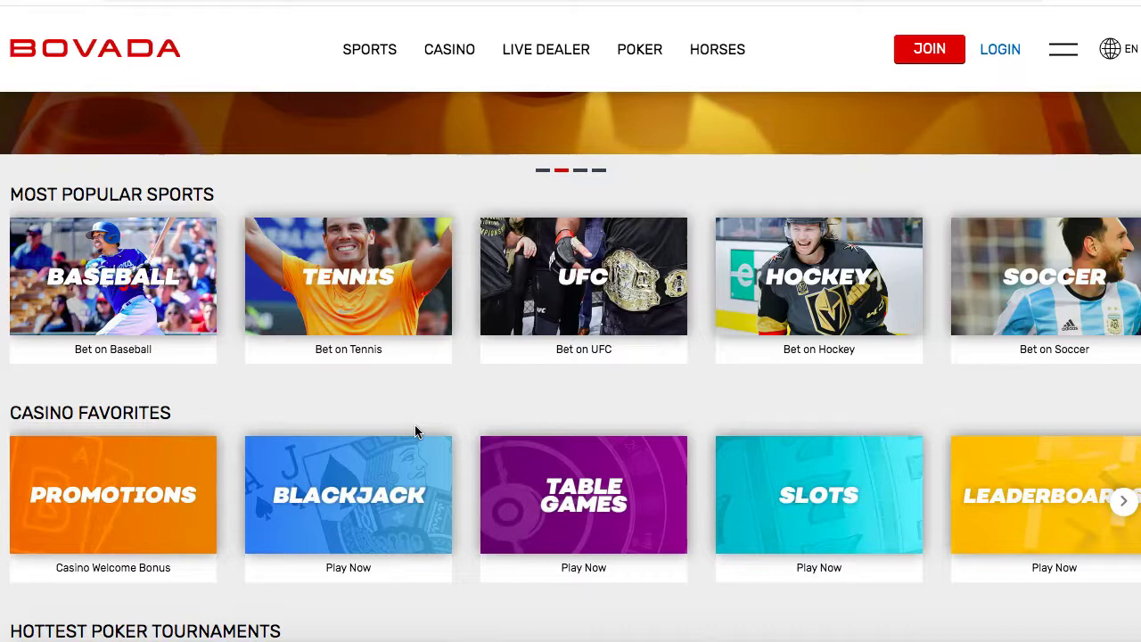
{"action": "scroll", "coordinate": [415, 429], "scroll_direction": "up", "scroll_amount": 2}
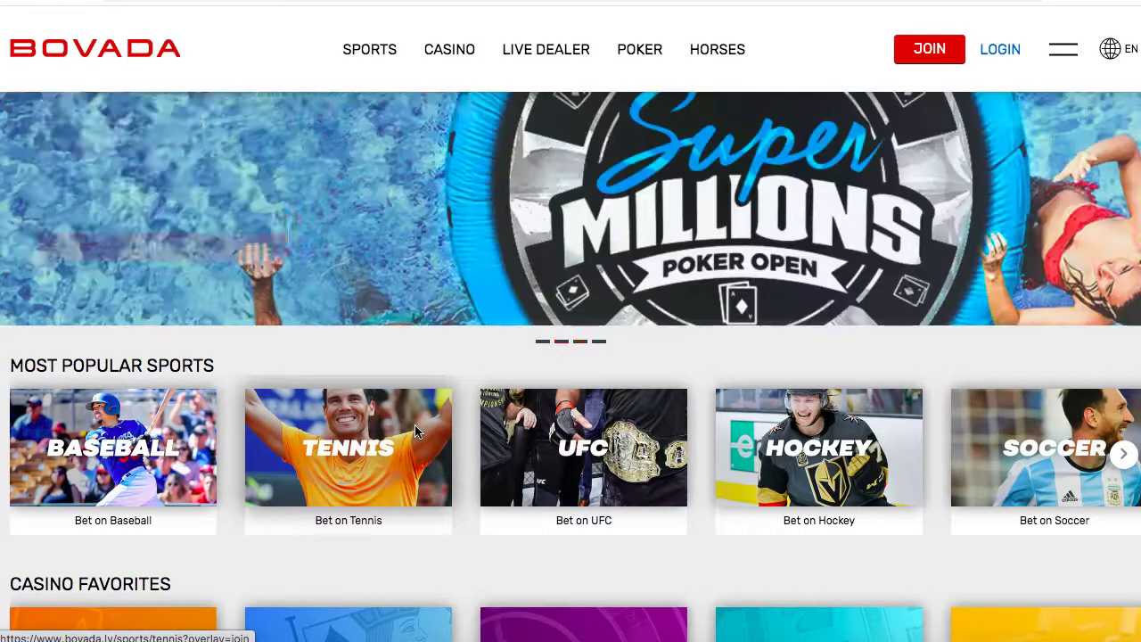
{"action": "scroll", "coordinate": [415, 431], "scroll_direction": "down", "scroll_amount": 2}
{"action": "scroll", "coordinate": [414, 432], "scroll_direction": "down", "scroll_amount": 2}
{"action": "scroll", "coordinate": [415, 432], "scroll_direction": "up", "scroll_amount": 6}
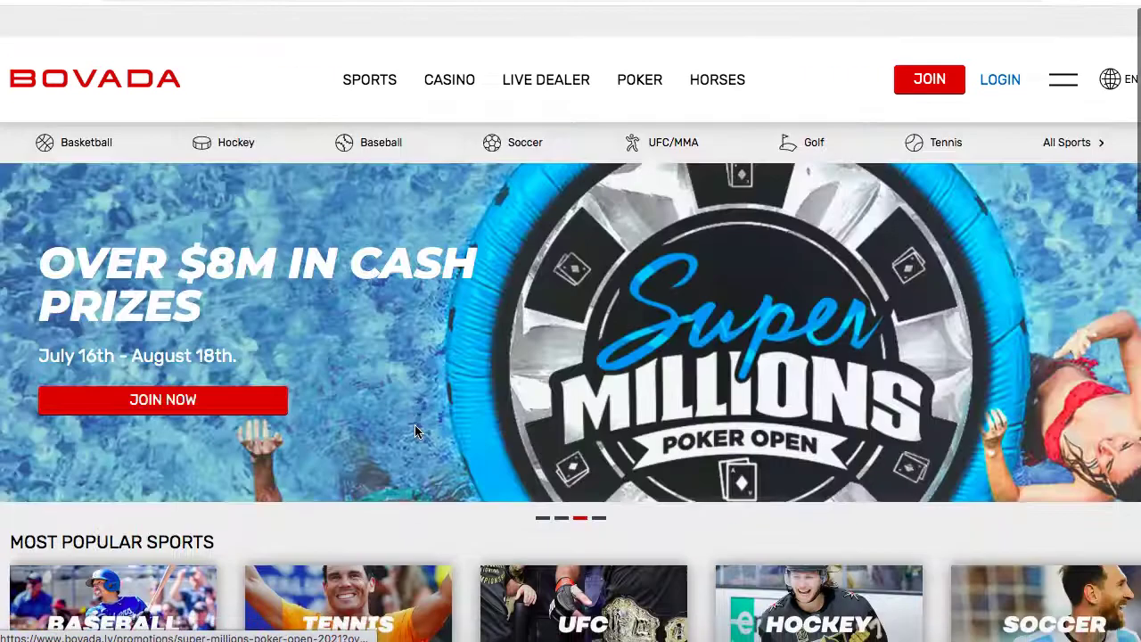
{"action": "scroll", "coordinate": [415, 432], "scroll_direction": "down", "scroll_amount": 2}
{"action": "scroll", "coordinate": [414, 424], "scroll_direction": "up", "scroll_amount": 2}
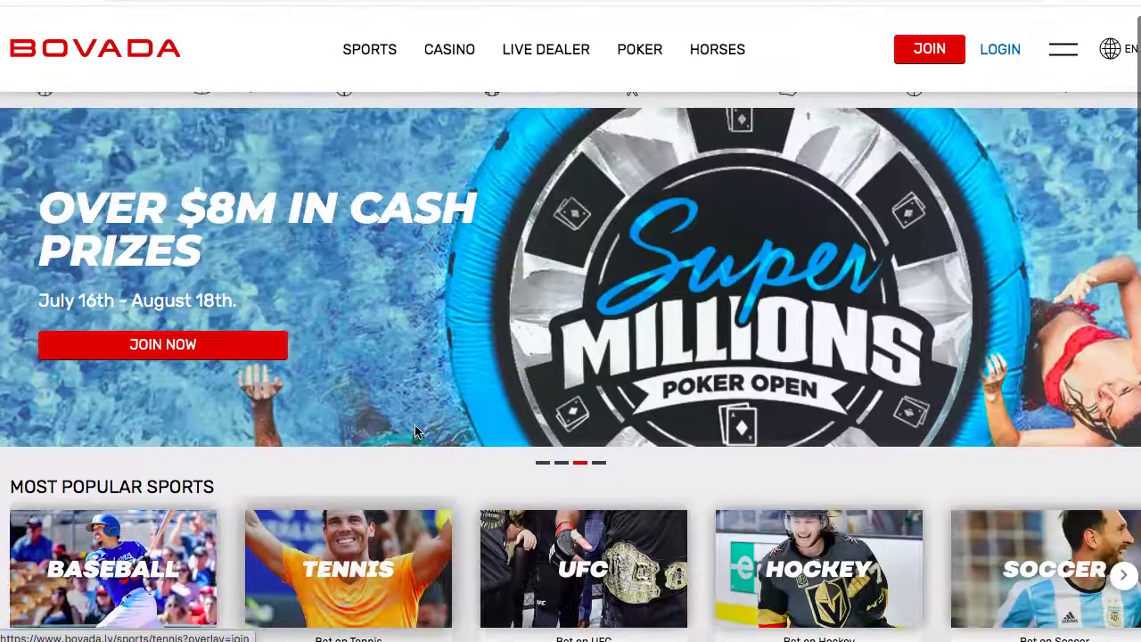
{"action": "scroll", "coordinate": [415, 426], "scroll_direction": "down", "scroll_amount": 2}
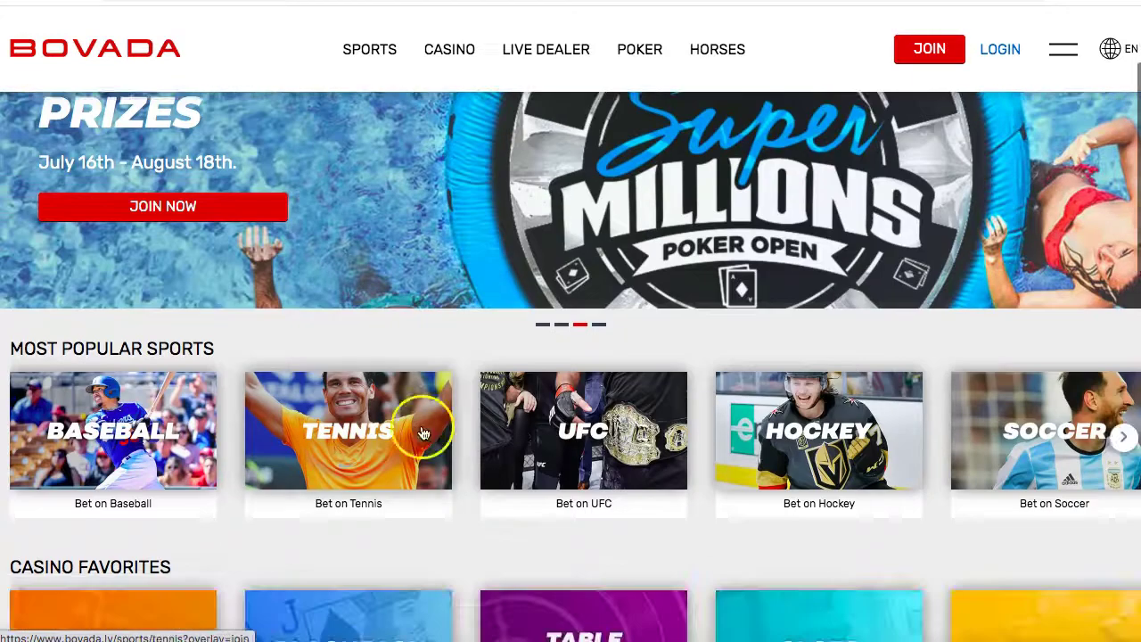
Open the UFC betting section, dismiss the account creation form and go to the list of upcoming fights.
{"action": "left_click", "coordinate": [547, 423]}
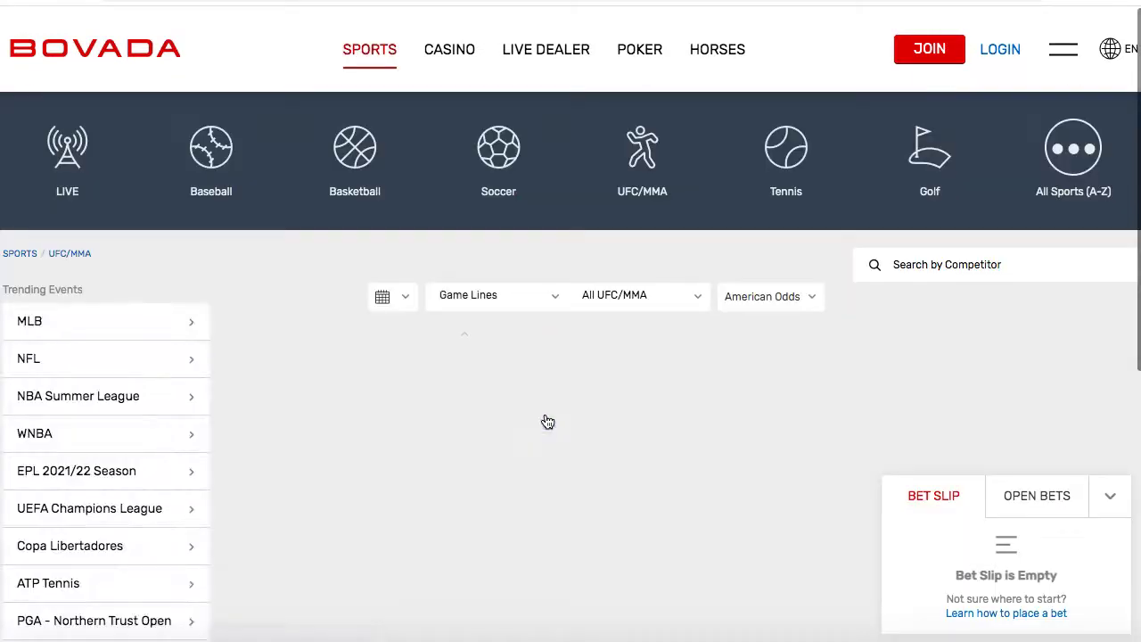
{"action": "left_click", "coordinate": [752, 92]}
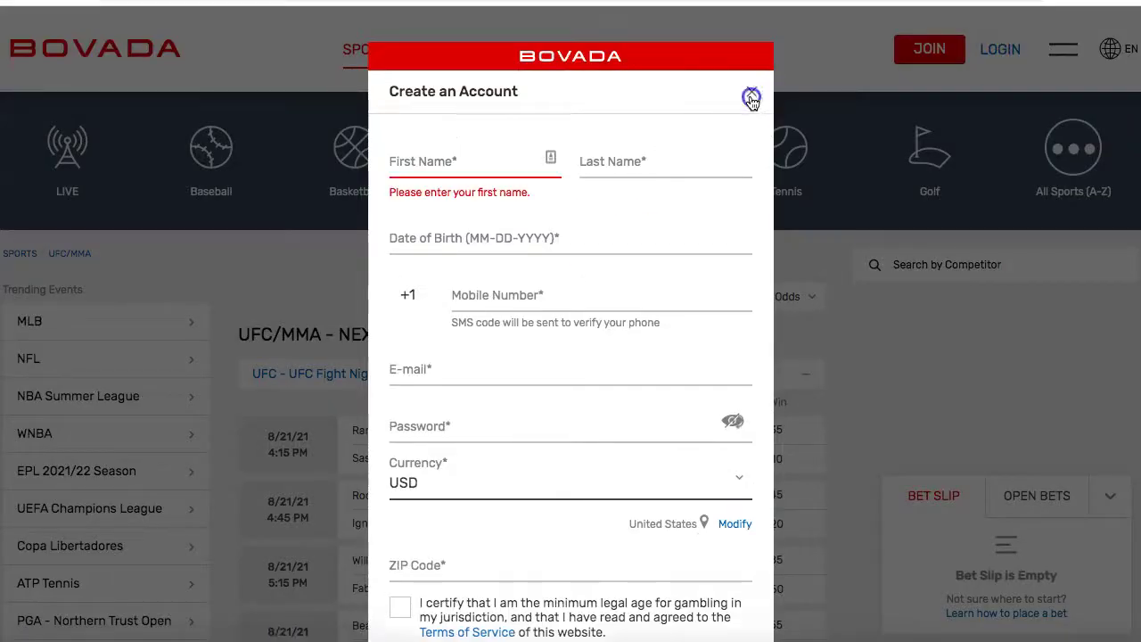
{"action": "scroll", "coordinate": [693, 406], "scroll_direction": "down", "scroll_amount": 1}
{"action": "scroll", "coordinate": [695, 403], "scroll_direction": "down", "scroll_amount": 2}
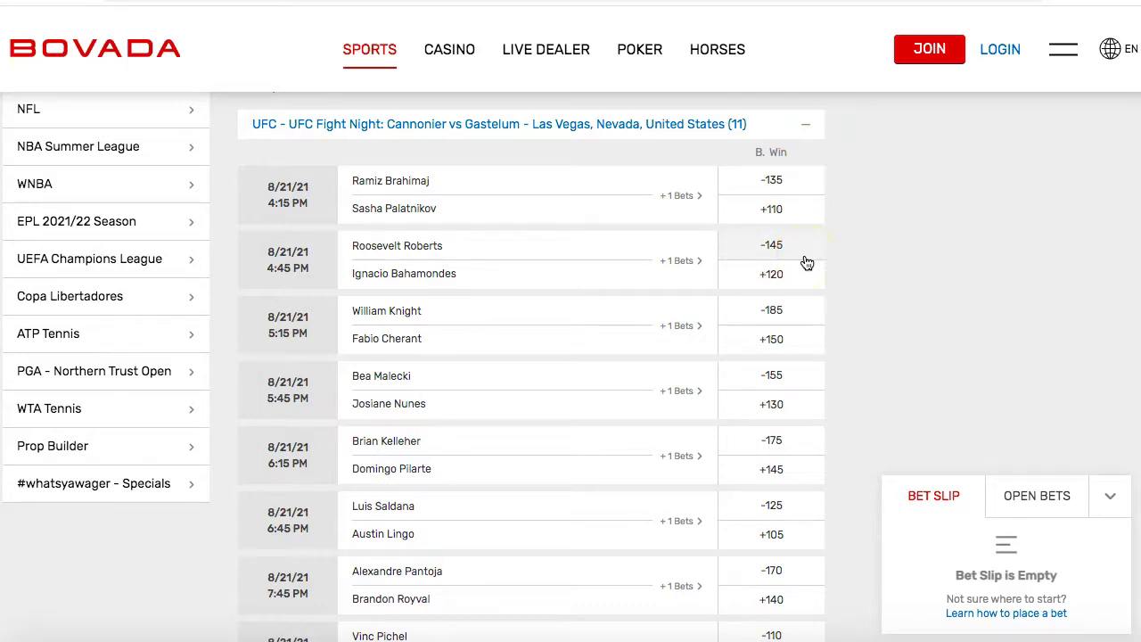
Try a Ramiz Brahimaj pick at -135 in the bet slip, remove it and browse the upcoming UFC fights.
{"action": "left_click", "coordinate": [773, 182]}
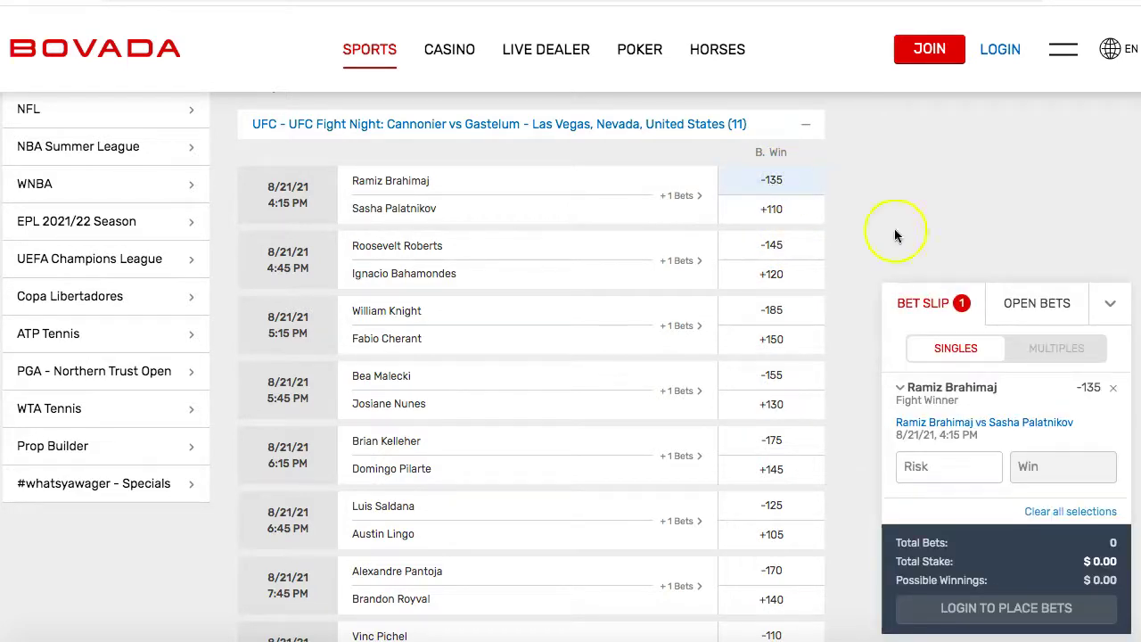
{"action": "left_click", "coordinate": [1112, 386]}
{"action": "scroll", "coordinate": [770, 420], "scroll_direction": "down", "scroll_amount": 6}
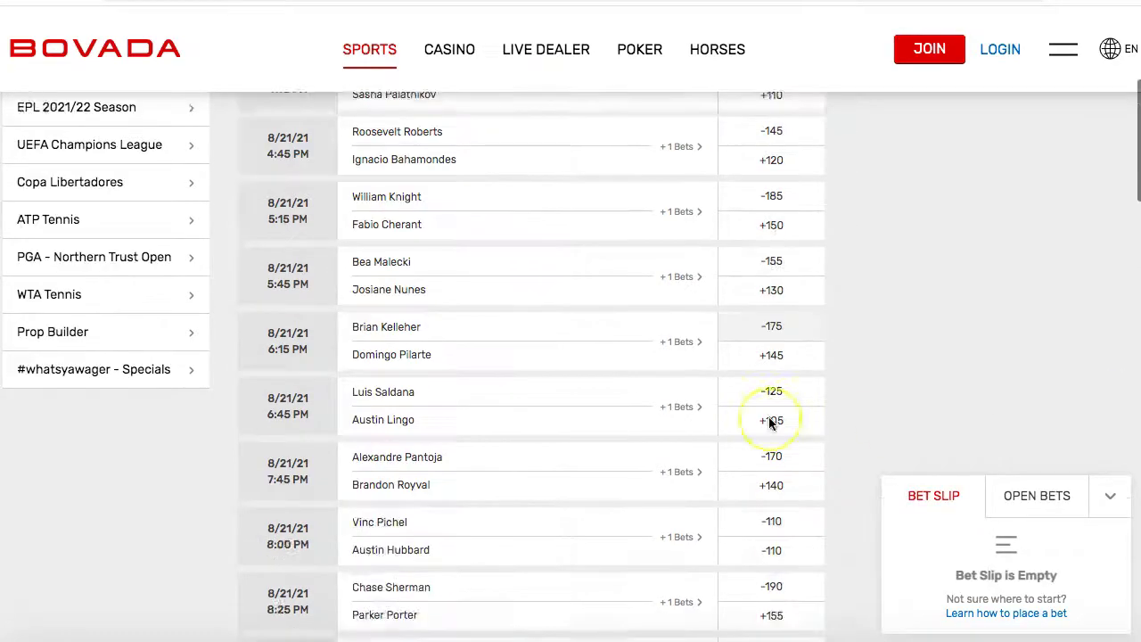
{"action": "scroll", "coordinate": [771, 424], "scroll_direction": "down", "scroll_amount": 3}
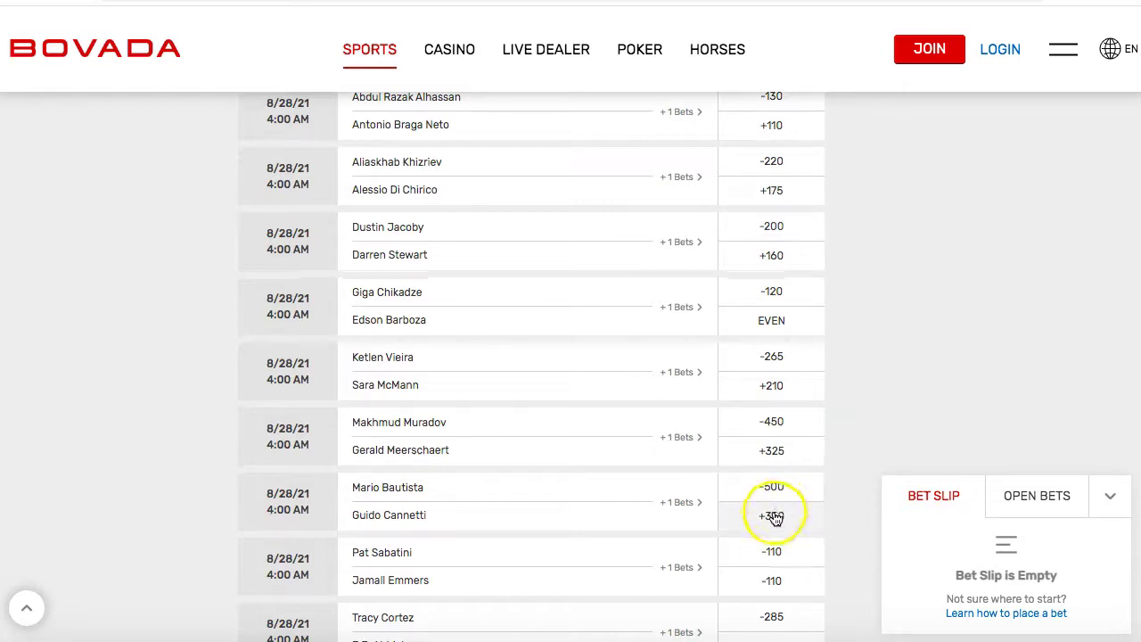
{"action": "scroll", "coordinate": [778, 517], "scroll_direction": "down", "scroll_amount": 2}
{"action": "scroll", "coordinate": [775, 517], "scroll_direction": "up", "scroll_amount": 10}
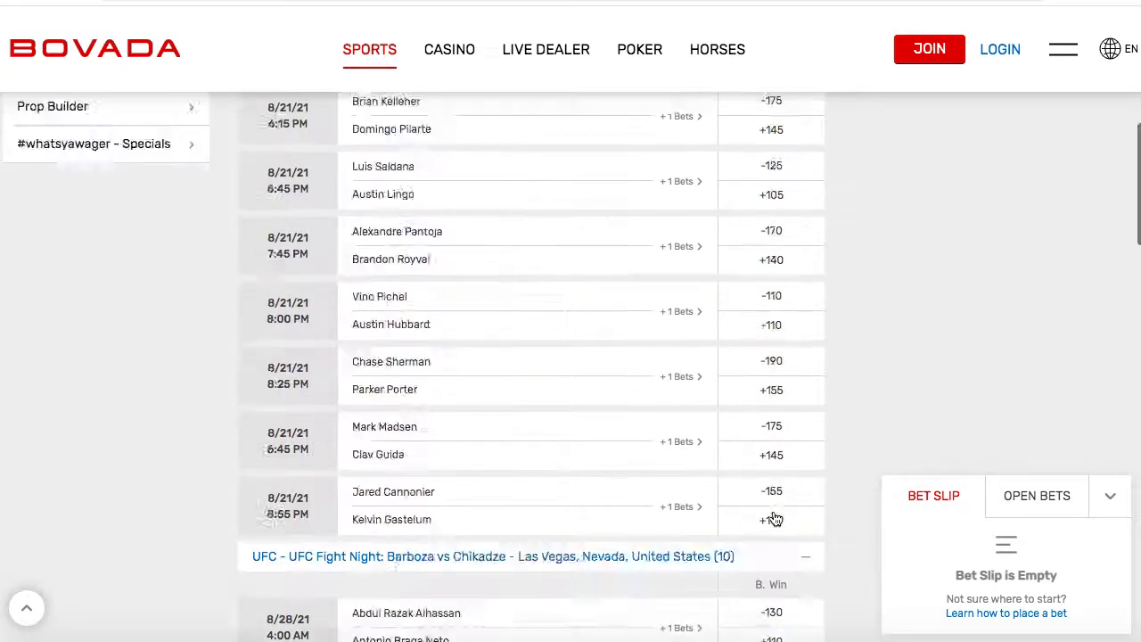
Build a parlay with Sasha Palatnikov at +110, Roosevelt Roberts at -145 and Fabio Cherant at +150, risking 100.
{"action": "left_click", "coordinate": [777, 290]}
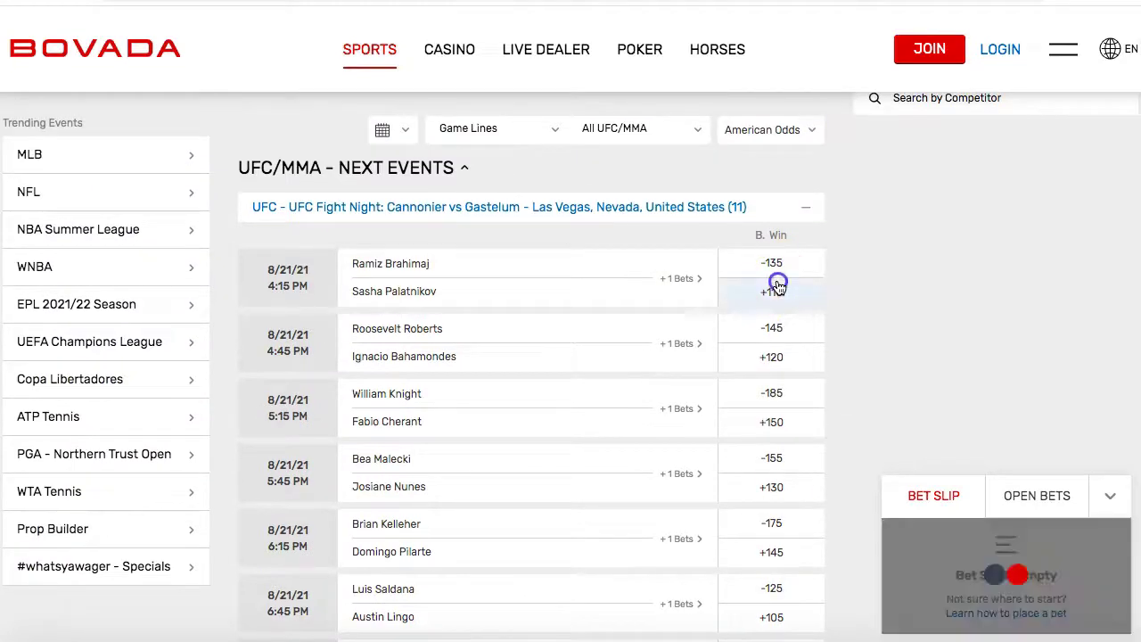
{"action": "left_click", "coordinate": [781, 330]}
{"action": "left_click", "coordinate": [782, 425]}
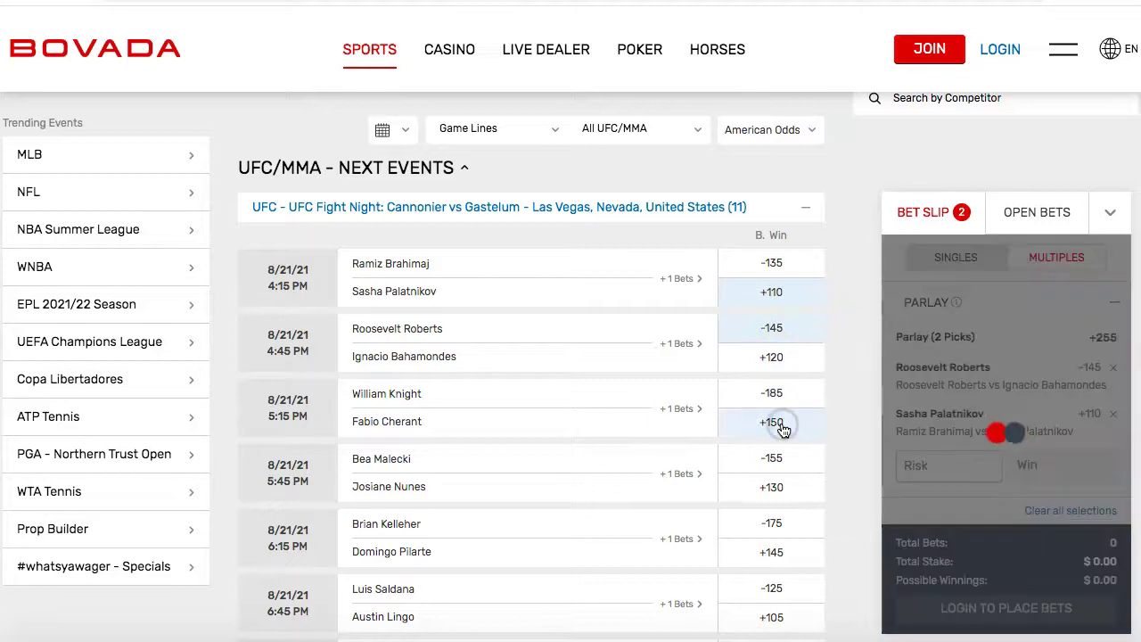
{"action": "left_click", "coordinate": [932, 444]}
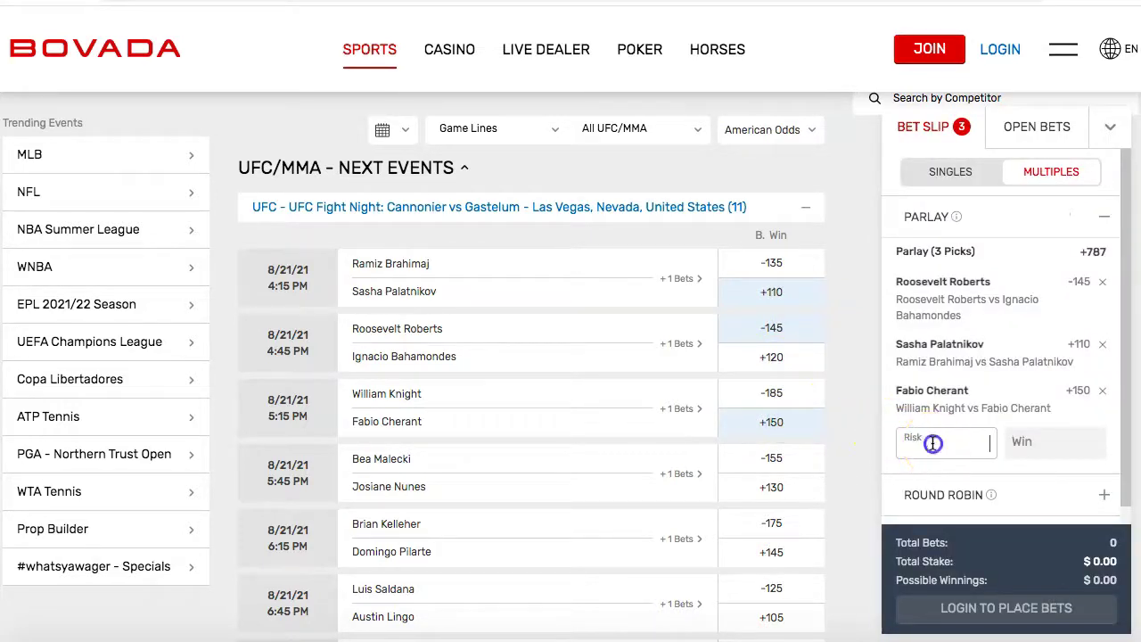
{"action": "type", "text": "100"}
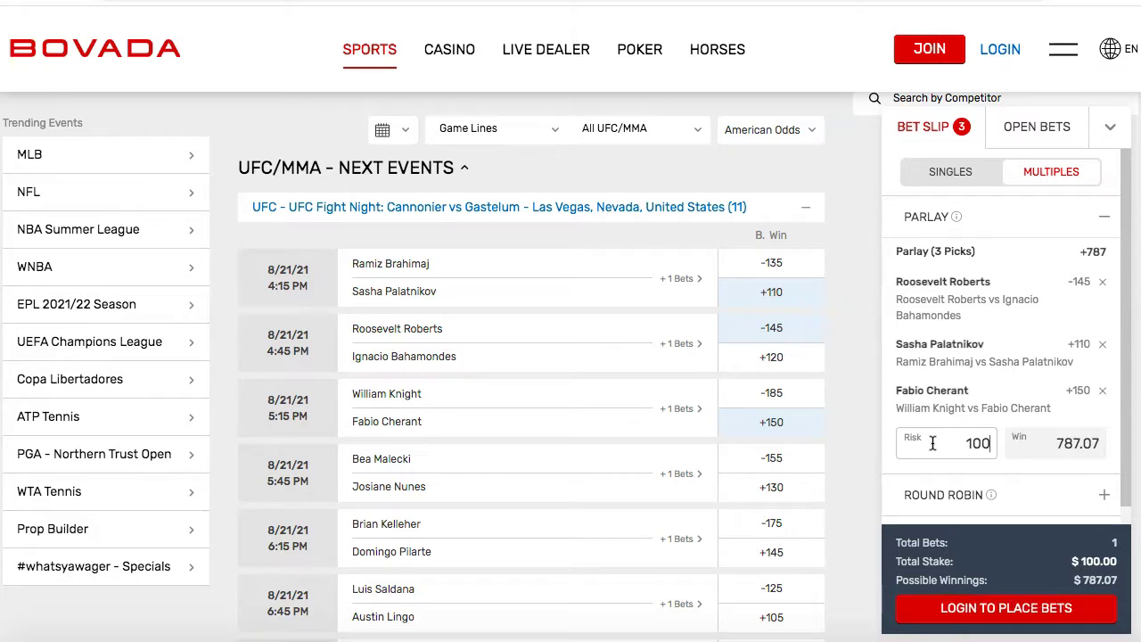
Add Josiane Nunes at +130 to the parlay and set its risk amount to 100.
{"action": "left_click", "coordinate": [782, 486]}
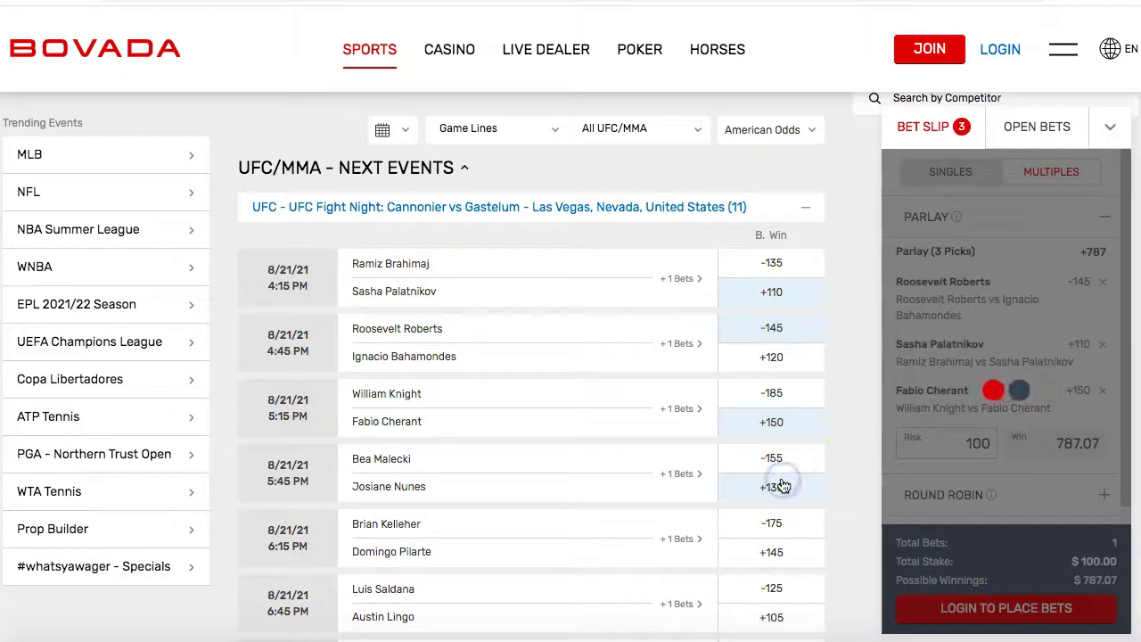
{"action": "scroll", "coordinate": [930, 344], "scroll_direction": "down", "scroll_amount": 1}
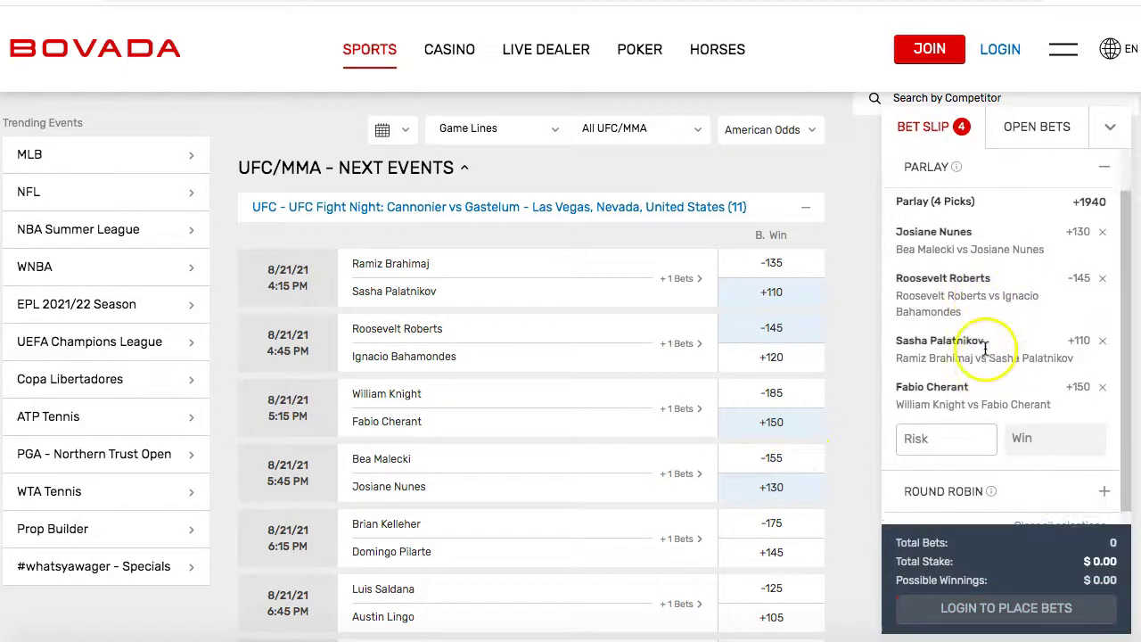
{"action": "left_click", "coordinate": [925, 457]}
{"action": "type", "text": "100"}
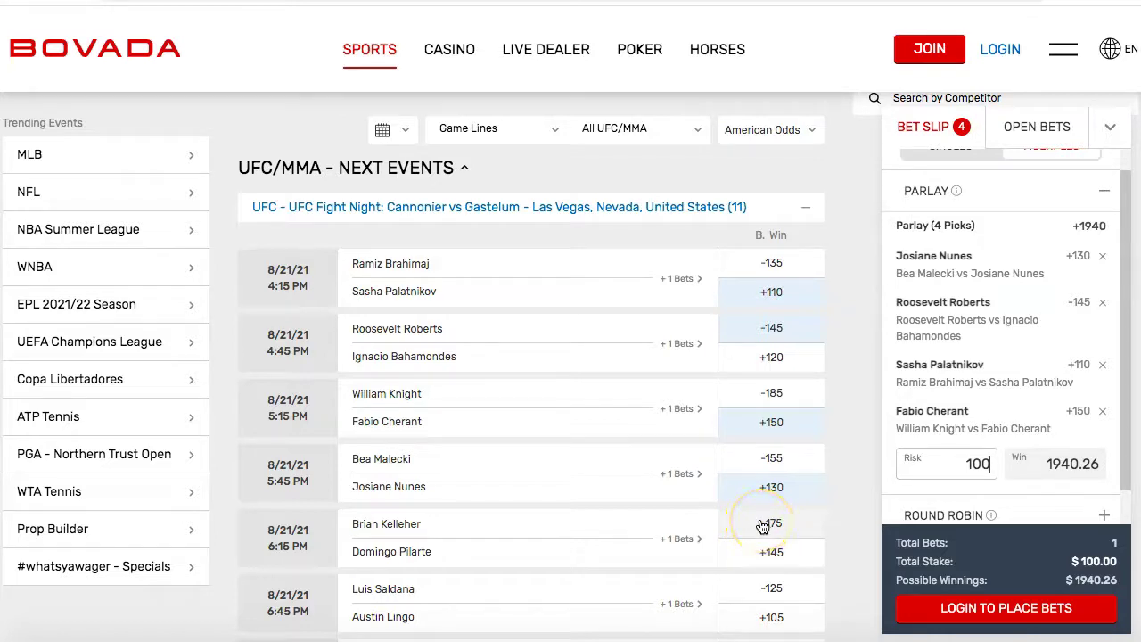
Add Austin Lingo at +105 to the parlay and set its risk amount to 100.
{"action": "scroll", "coordinate": [763, 526], "scroll_direction": "down", "scroll_amount": 1}
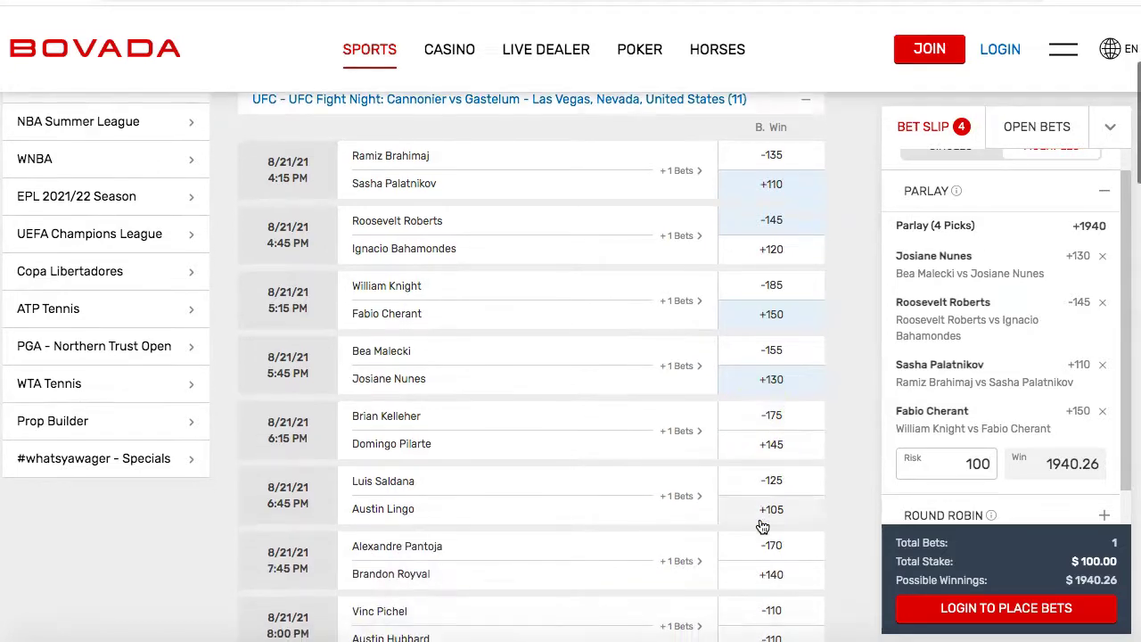
{"action": "left_click", "coordinate": [774, 509]}
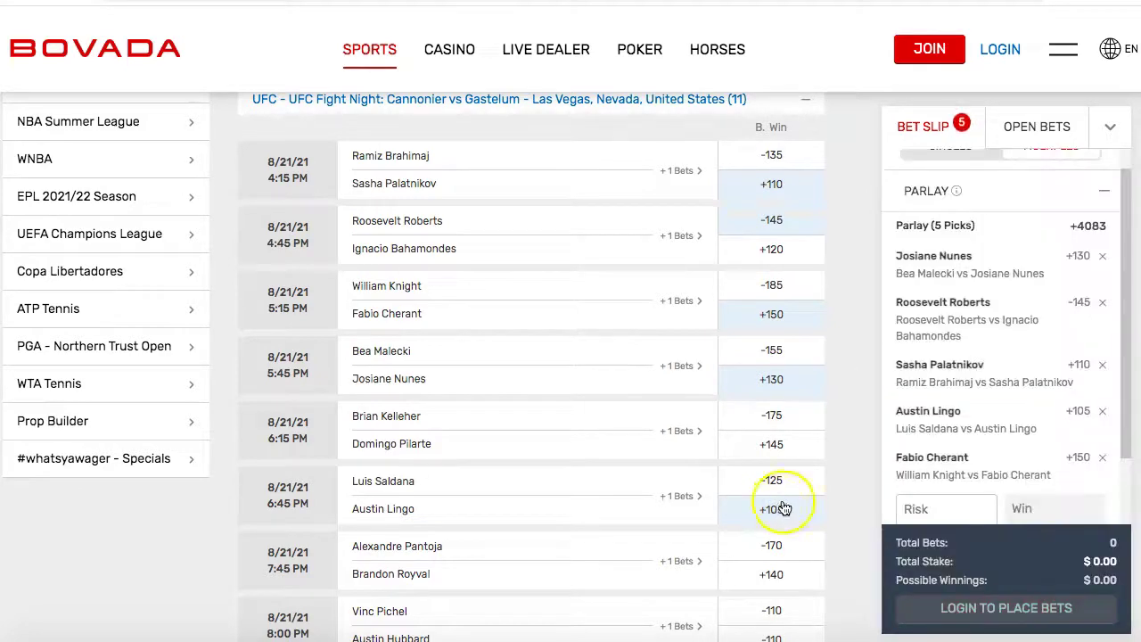
{"action": "scroll", "coordinate": [981, 415], "scroll_direction": "down", "scroll_amount": 1}
{"action": "left_click", "coordinate": [953, 422]}
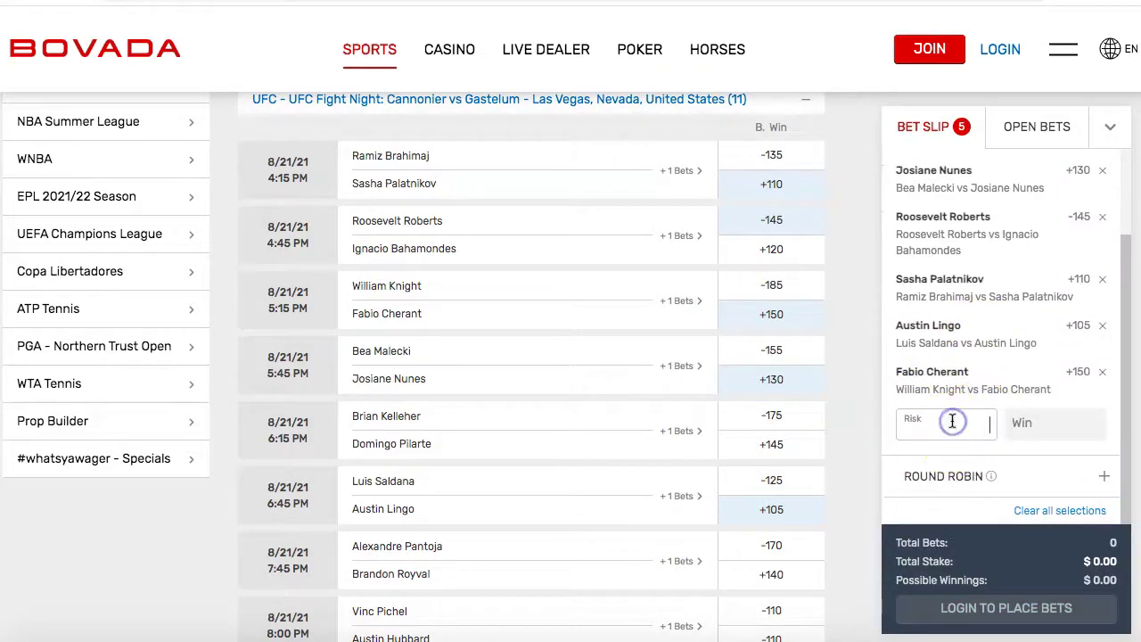
{"action": "type", "text": "10"}
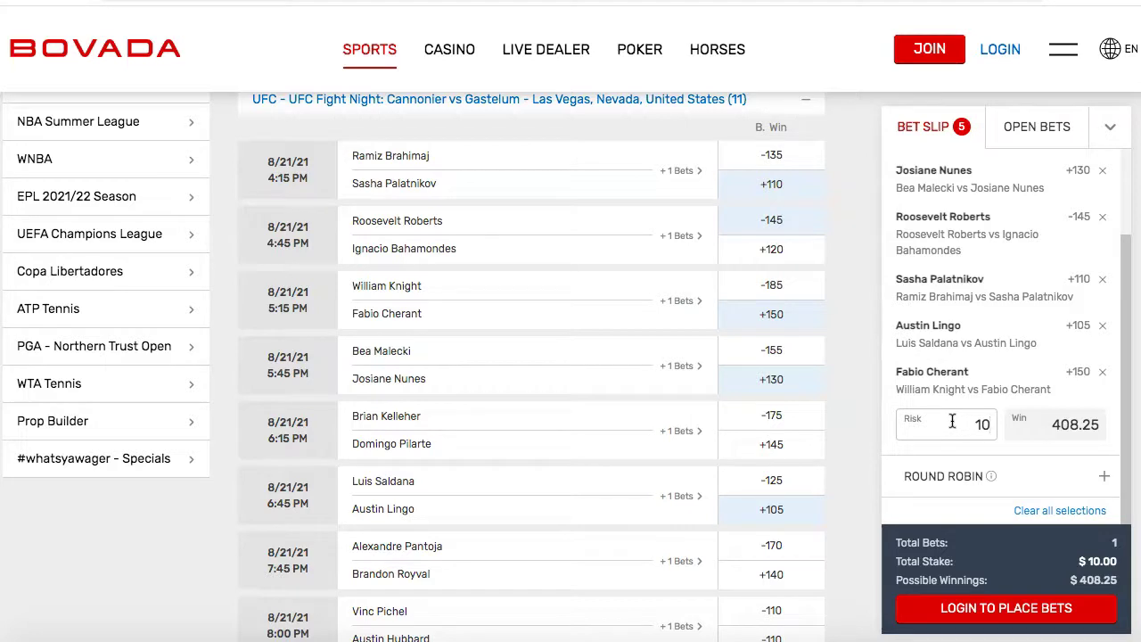
{"action": "type", "text": "0"}
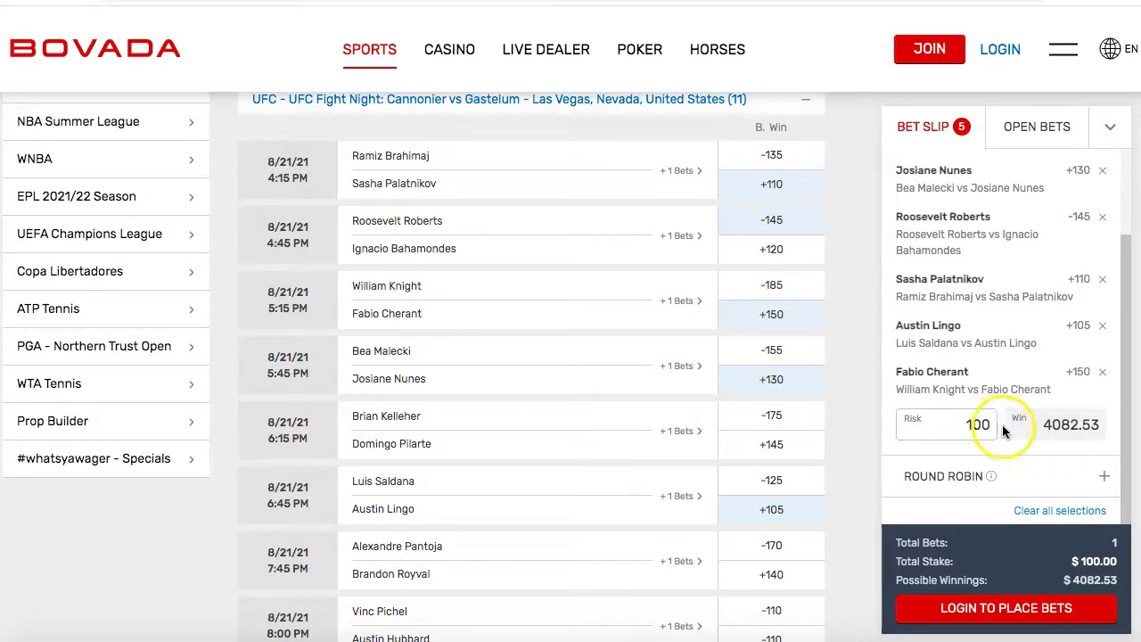
Add Domingo Pilarte at +145 and Brandon Royval at +140 to the parlay and remove Austin Lingo.
{"action": "scroll", "coordinate": [1064, 268], "scroll_direction": "up", "scroll_amount": 1}
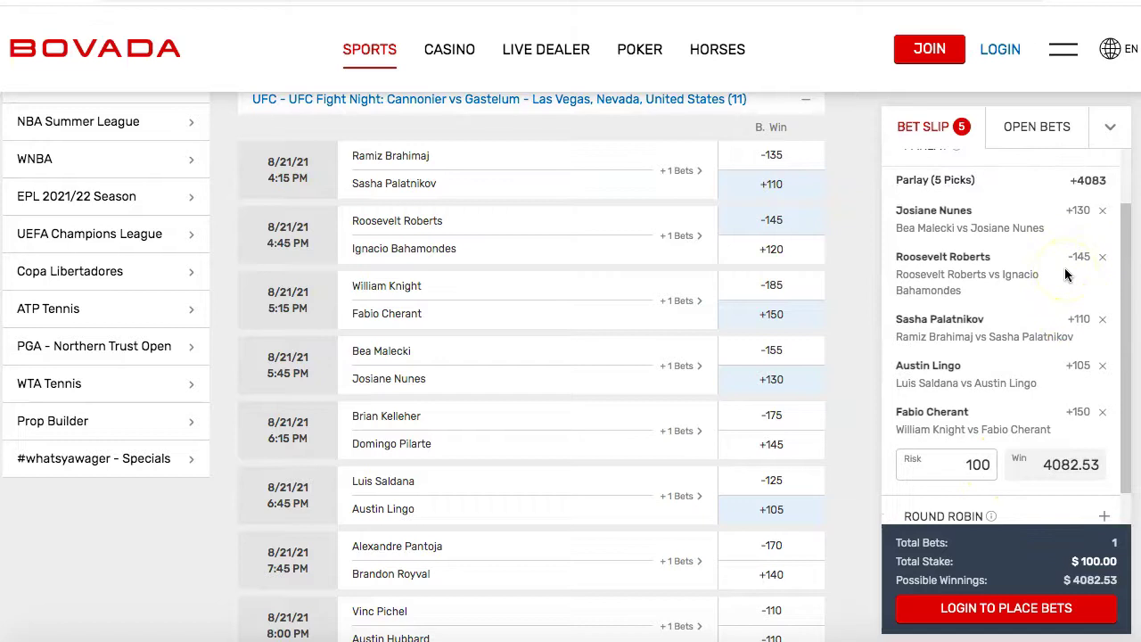
{"action": "scroll", "coordinate": [1064, 268], "scroll_direction": "down", "scroll_amount": 1}
{"action": "scroll", "coordinate": [936, 366], "scroll_direction": "down", "scroll_amount": 2}
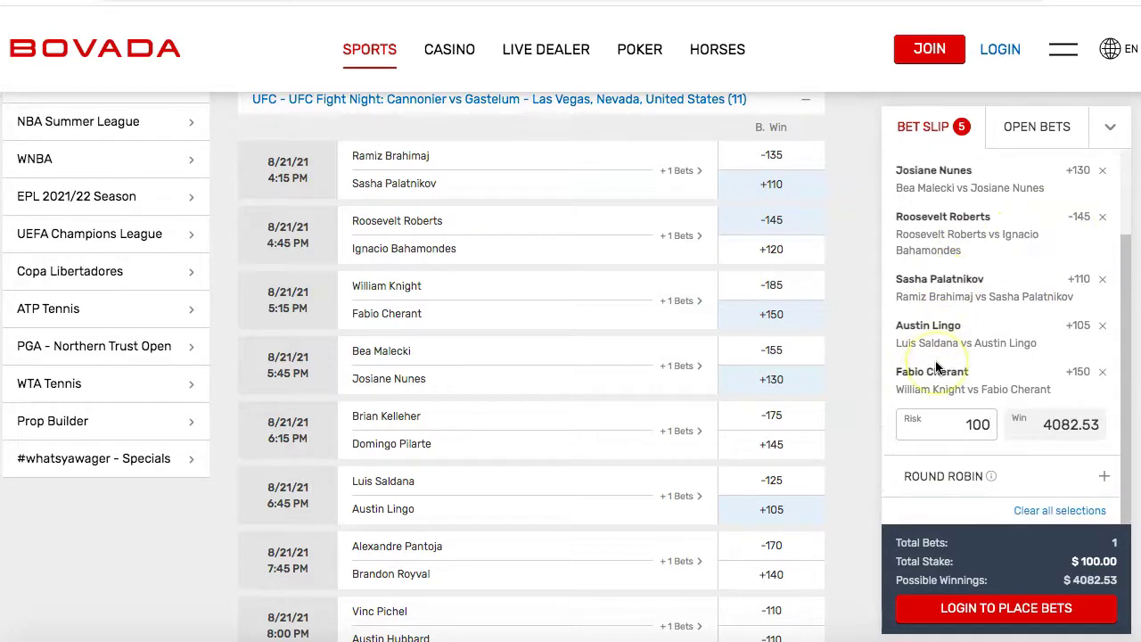
{"action": "left_click", "coordinate": [773, 428]}
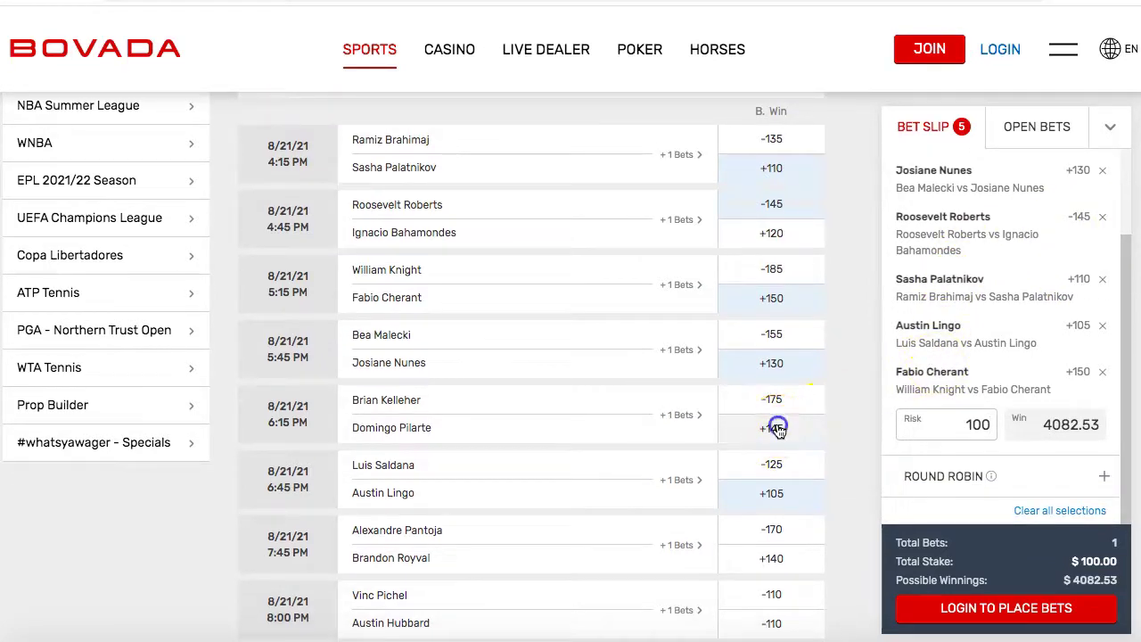
{"action": "left_click", "coordinate": [772, 495]}
{"action": "scroll", "coordinate": [772, 495], "scroll_direction": "down", "scroll_amount": 1}
{"action": "left_click", "coordinate": [772, 519]}
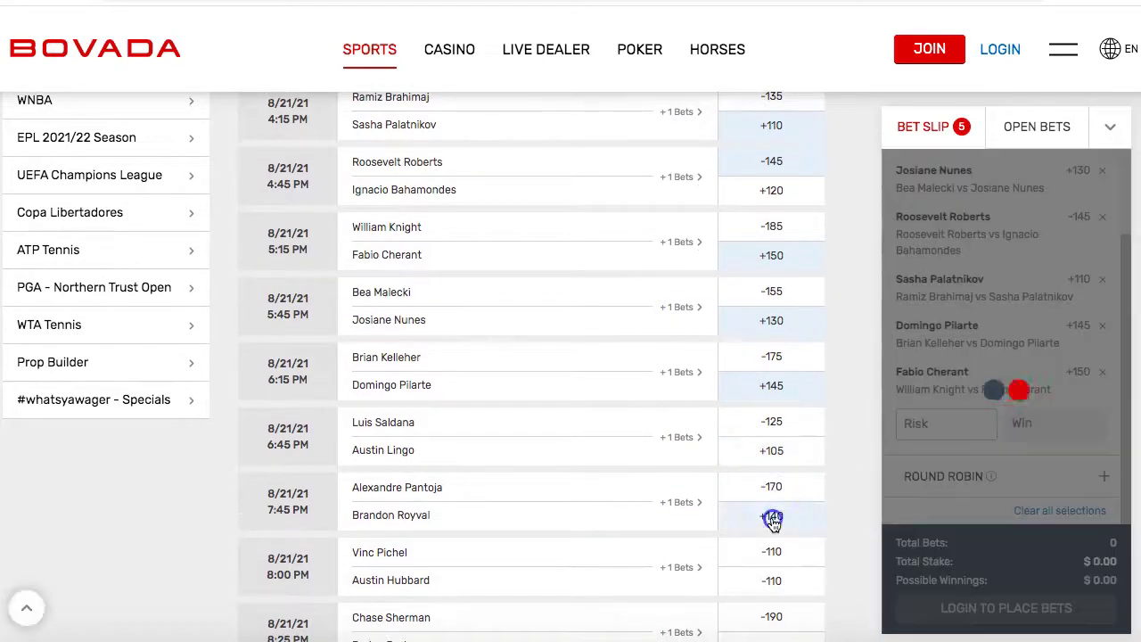
Add Austin Hubbard at -110, Parker Porter at +155, Clay Guida at +145 and Kelvin Gastelum at +130 to the parlay.
{"action": "scroll", "coordinate": [772, 517], "scroll_direction": "down", "scroll_amount": 2}
{"action": "left_click", "coordinate": [774, 501]}
{"action": "scroll", "coordinate": [778, 508], "scroll_direction": "down", "scroll_amount": 1}
{"action": "left_click", "coordinate": [777, 511]}
{"action": "scroll", "coordinate": [777, 518], "scroll_direction": "down", "scroll_amount": 2}
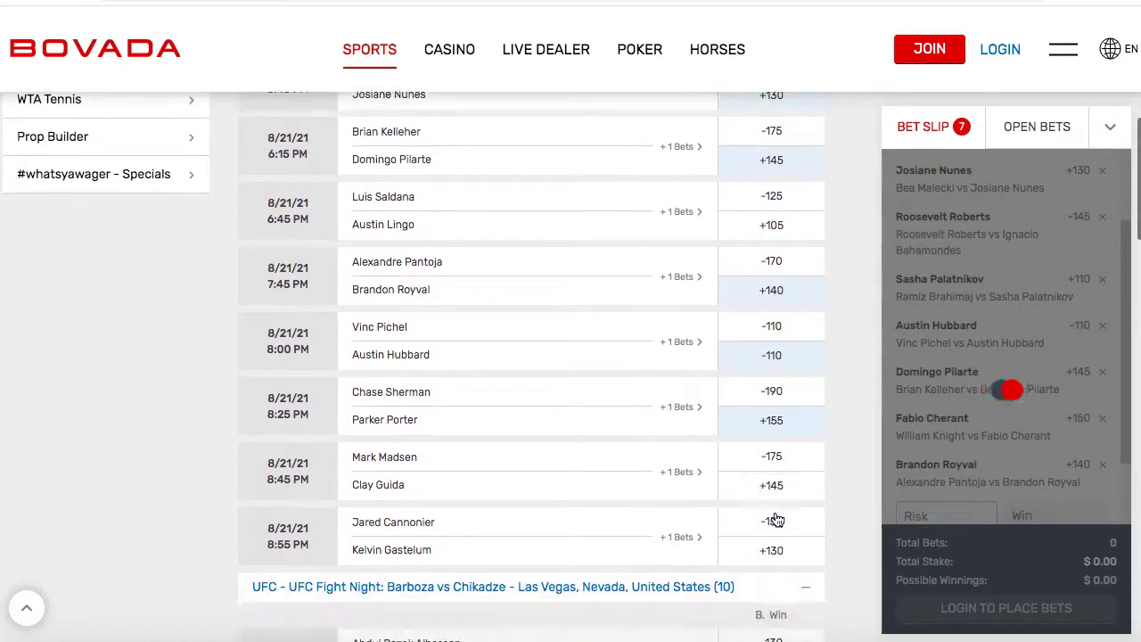
{"action": "left_click", "coordinate": [780, 484]}
{"action": "left_click", "coordinate": [779, 551]}
Set the expanded parlay's risk amount to 100 and review its picks and possible winnings.
{"action": "scroll", "coordinate": [976, 459], "scroll_direction": "down", "scroll_amount": 2}
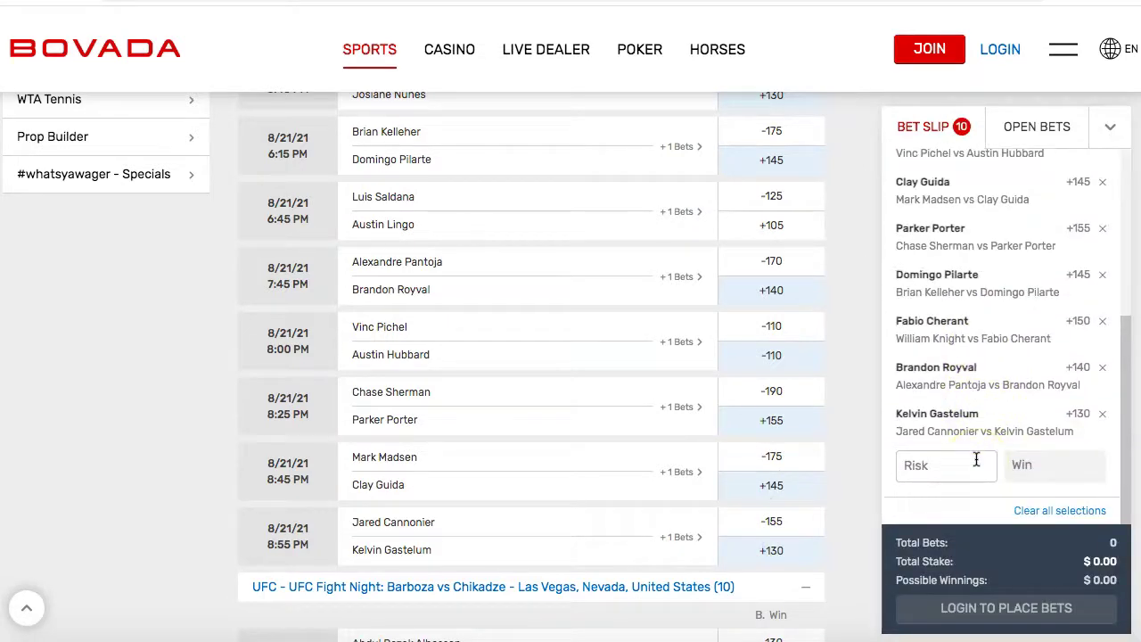
{"action": "left_click", "coordinate": [976, 459]}
{"action": "type", "text": "100"}
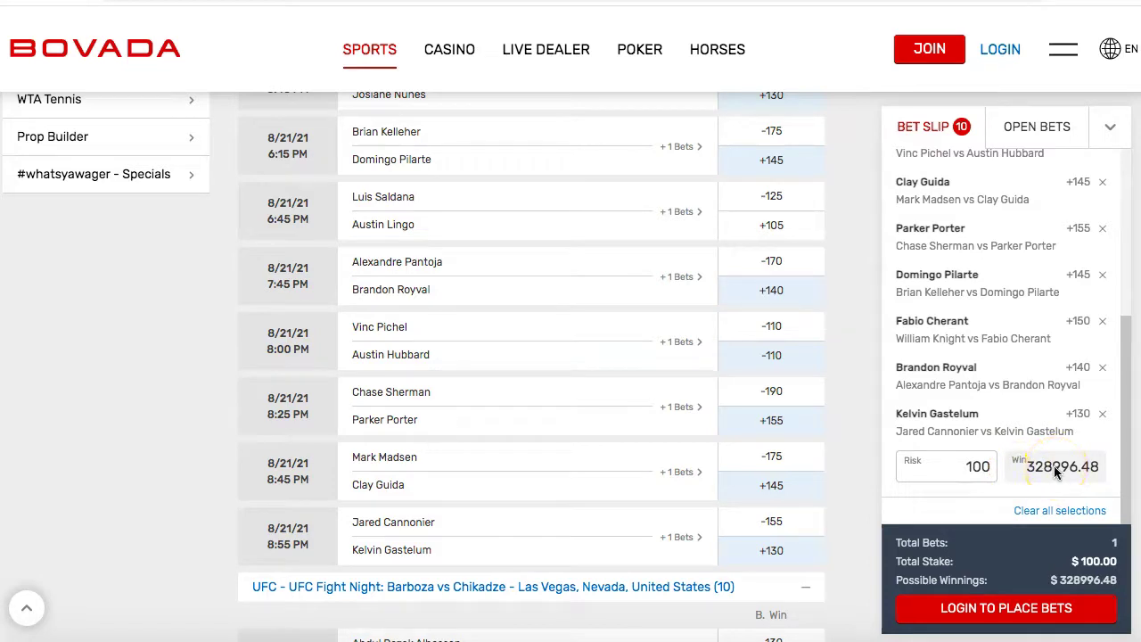
{"action": "scroll", "coordinate": [1069, 308], "scroll_direction": "up", "scroll_amount": 3}
{"action": "scroll", "coordinate": [1069, 308], "scroll_direction": "up", "scroll_amount": 1}
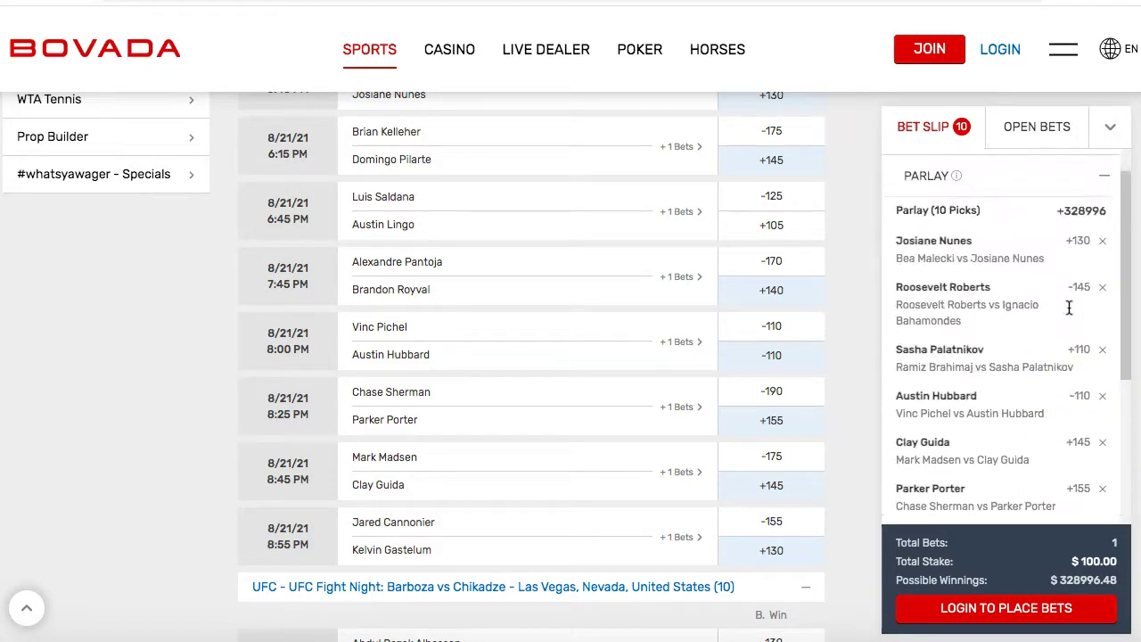
{"action": "scroll", "coordinate": [1069, 307], "scroll_direction": "down", "scroll_amount": 5}
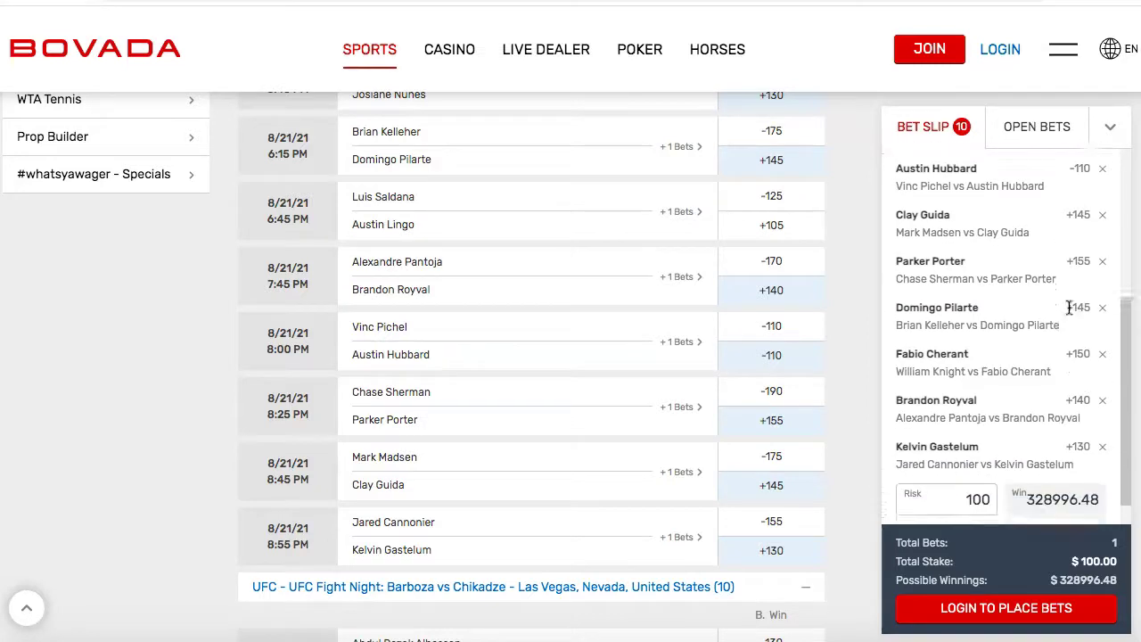
{"action": "left_click", "coordinate": [1043, 471]}
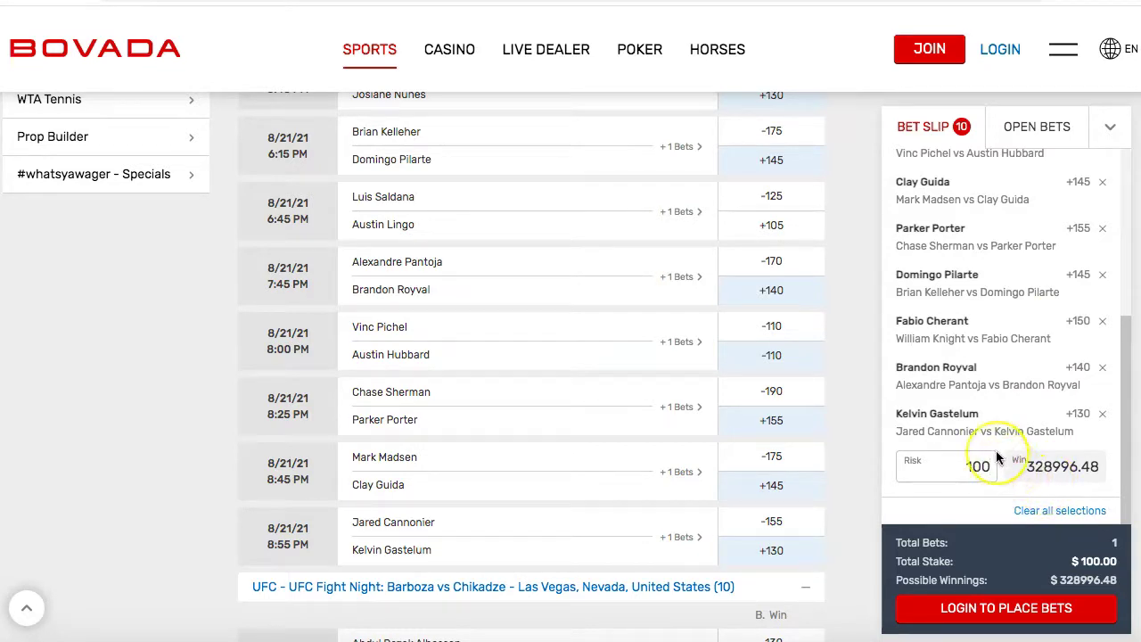
{"action": "scroll", "coordinate": [791, 273], "scroll_direction": "up", "scroll_amount": 2}
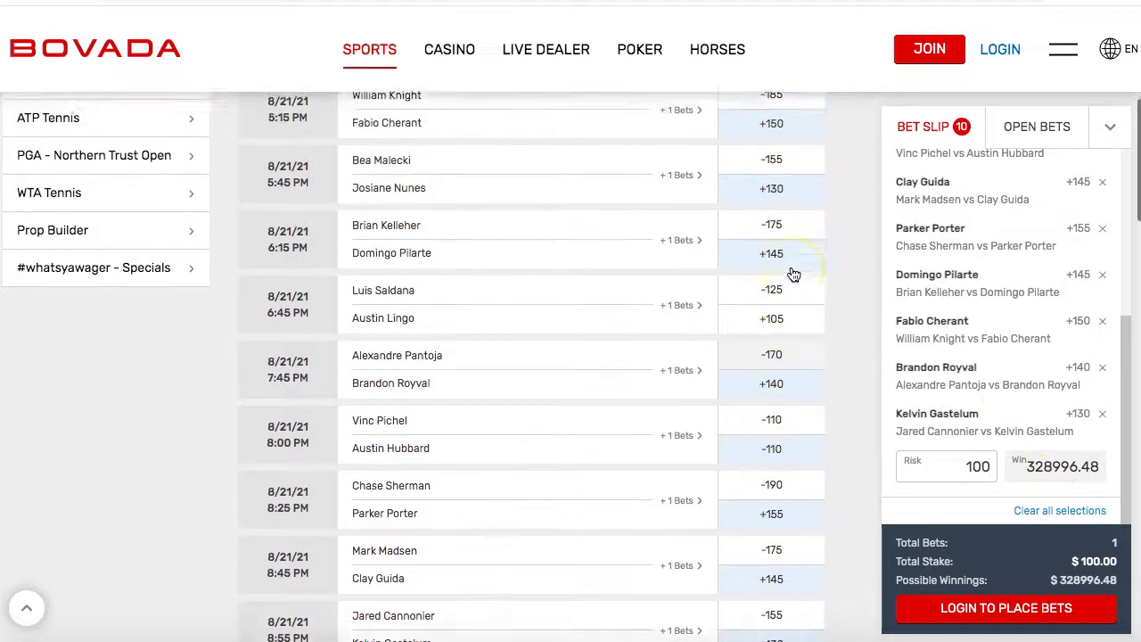
Review the selected fighters in the UFC Fight Night: Cannonier vs Gastelum fight list.
{"action": "scroll", "coordinate": [791, 273], "scroll_direction": "up", "scroll_amount": 1}
{"action": "scroll", "coordinate": [792, 274], "scroll_direction": "down", "scroll_amount": 1}
{"action": "scroll", "coordinate": [793, 274], "scroll_direction": "down", "scroll_amount": 2}
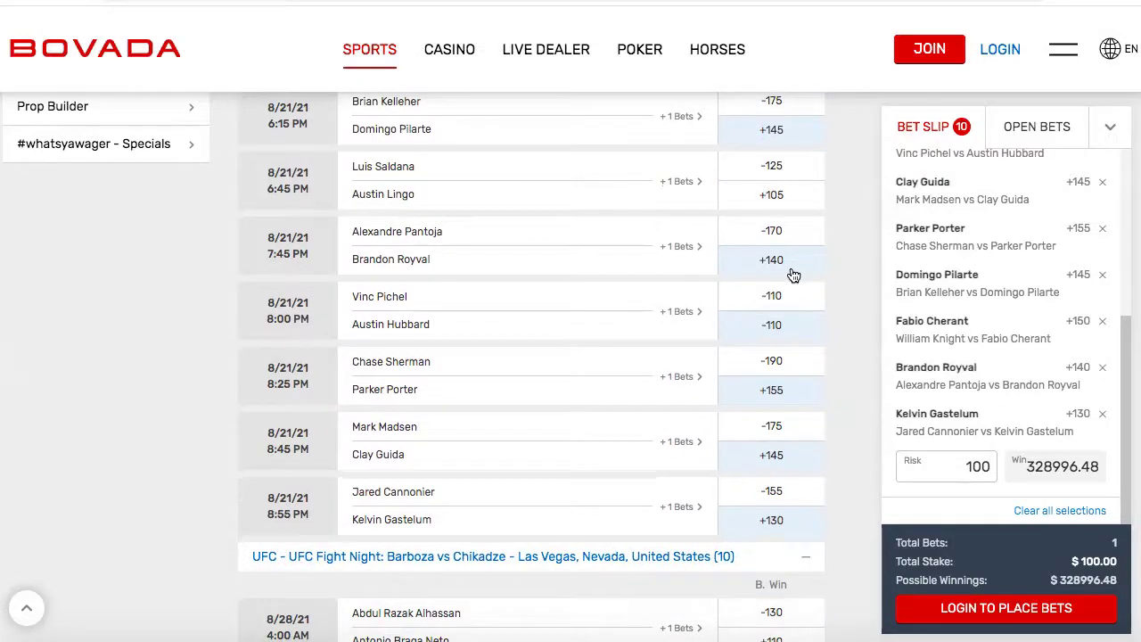
{"action": "scroll", "coordinate": [793, 275], "scroll_direction": "up", "scroll_amount": 3}
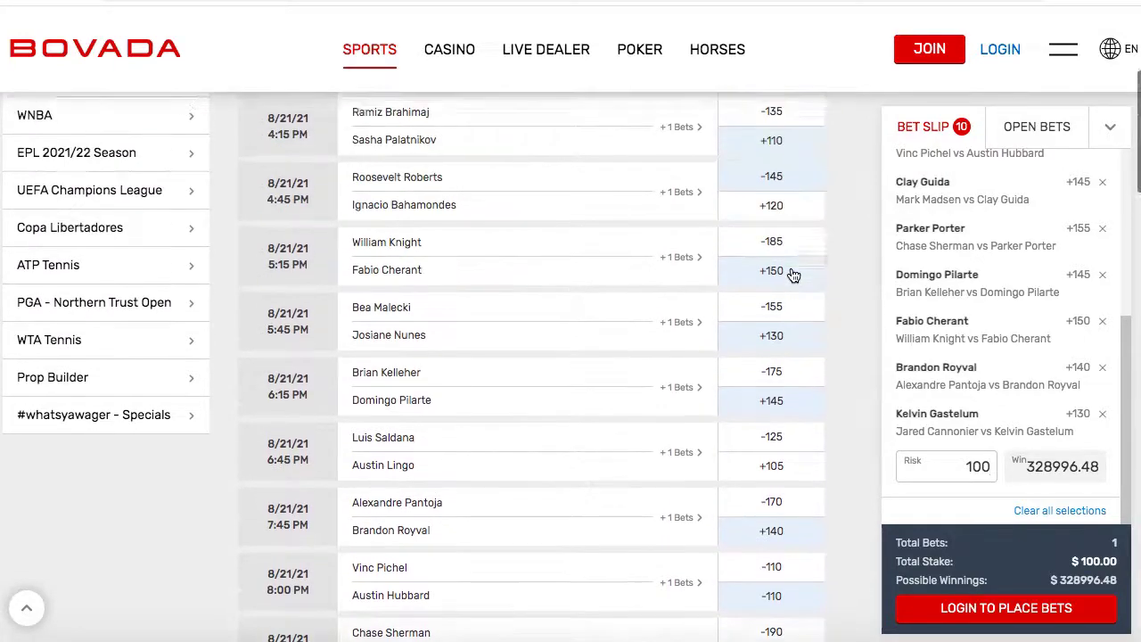
{"action": "scroll", "coordinate": [794, 275], "scroll_direction": "up", "scroll_amount": 1}
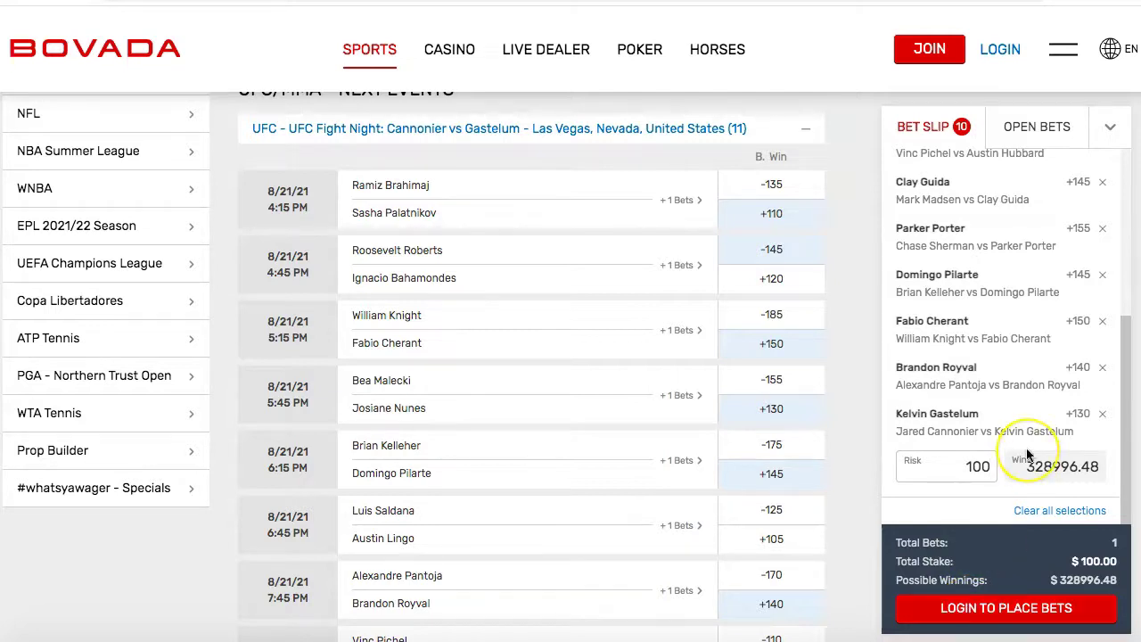
Remove all ten UFC picks from the bet slip one by one.
{"action": "scroll", "coordinate": [1027, 447], "scroll_direction": "up", "scroll_amount": 5}
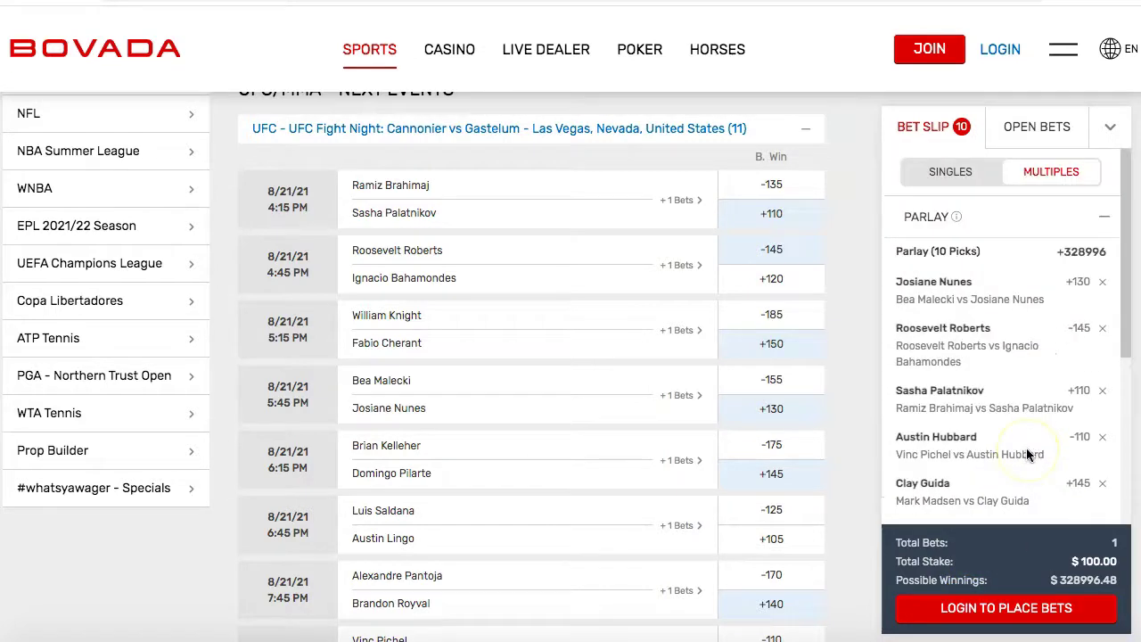
{"action": "left_click", "coordinate": [1102, 282]}
{"action": "left_click", "coordinate": [1102, 282]}
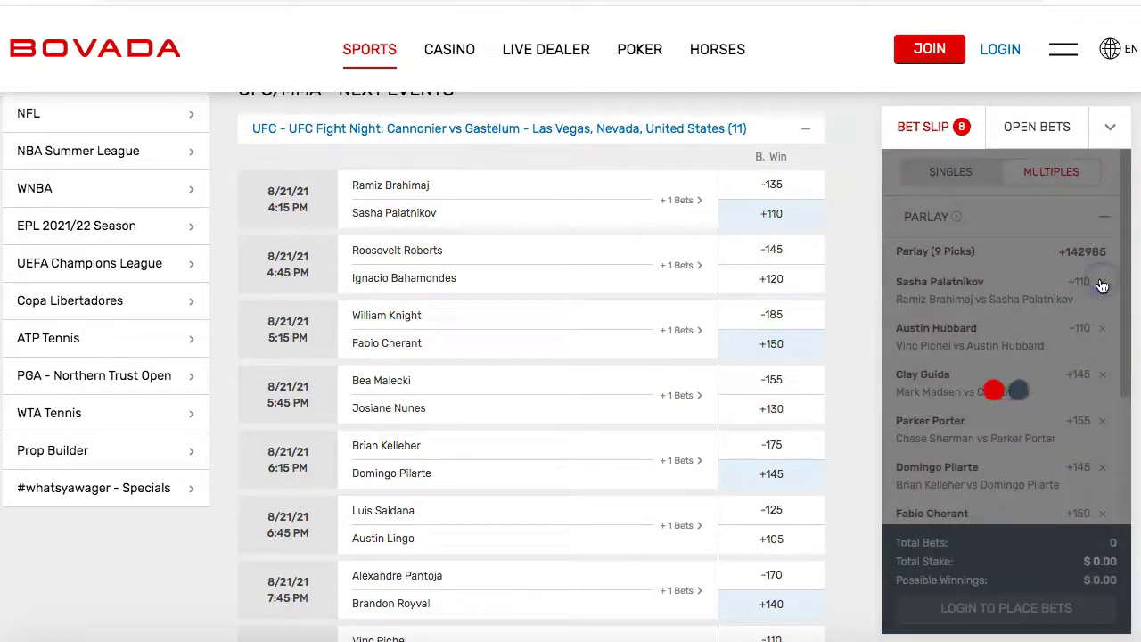
{"action": "left_click", "coordinate": [1102, 282]}
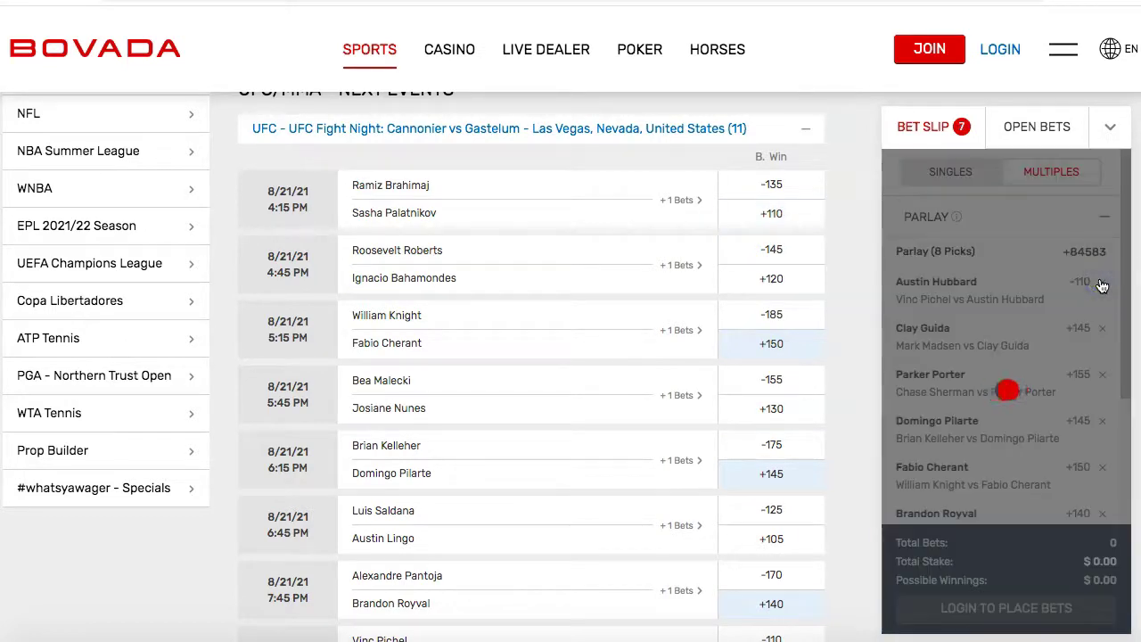
{"action": "left_click", "coordinate": [1102, 281]}
{"action": "left_click", "coordinate": [1102, 282]}
{"action": "left_click", "coordinate": [1102, 281]}
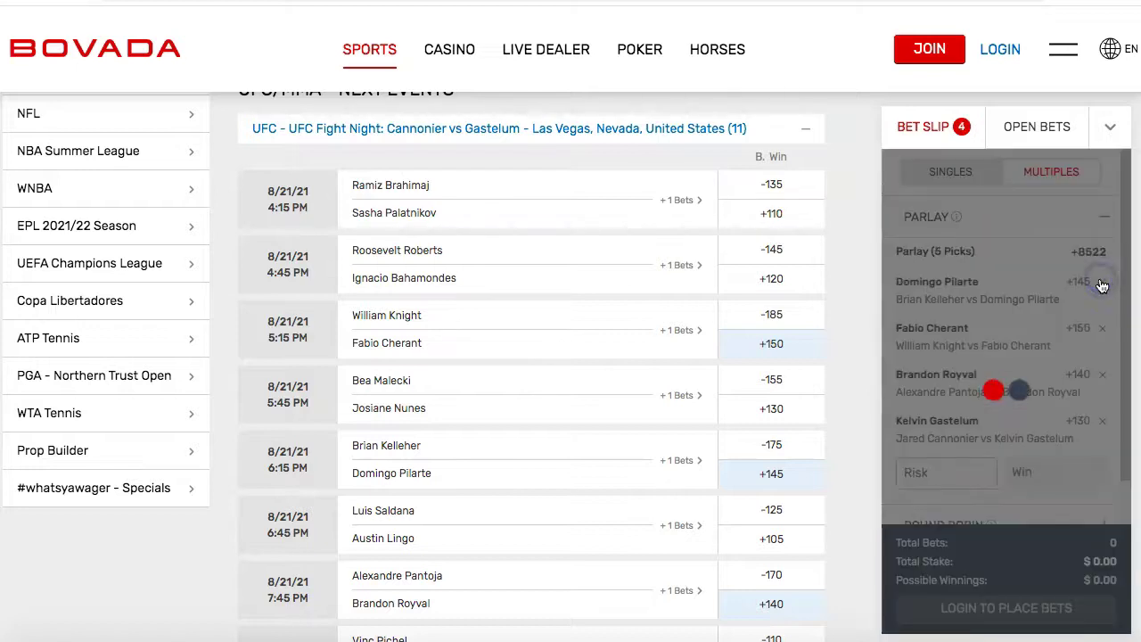
{"action": "left_click", "coordinate": [1102, 282]}
{"action": "left_click", "coordinate": [1102, 282]}
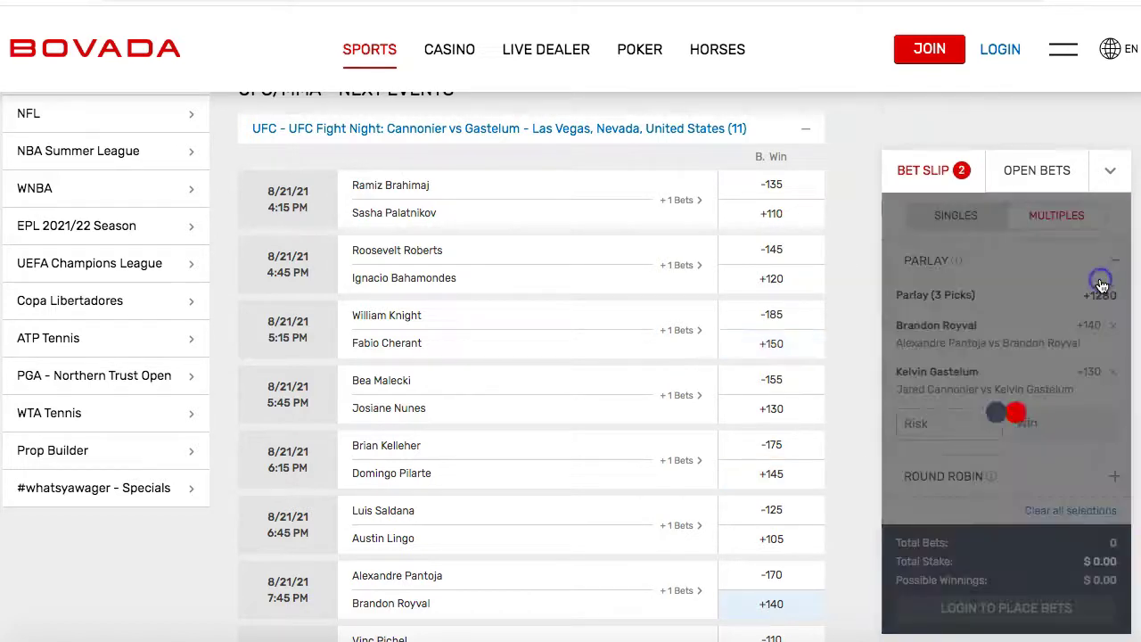
{"action": "left_click", "coordinate": [1109, 368]}
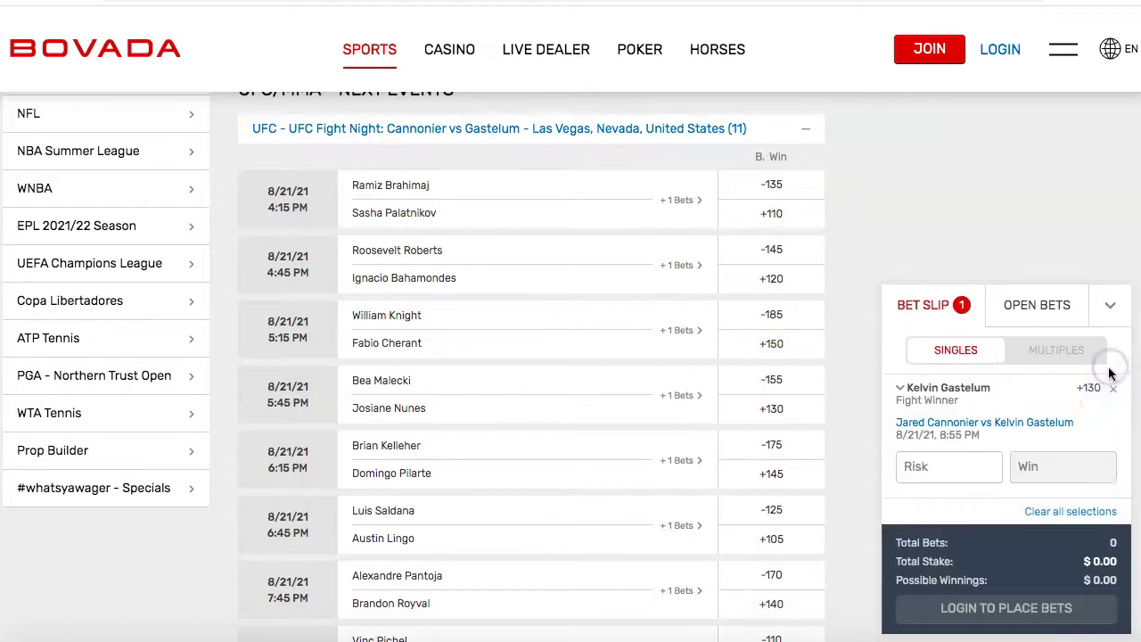
{"action": "left_click", "coordinate": [1112, 390]}
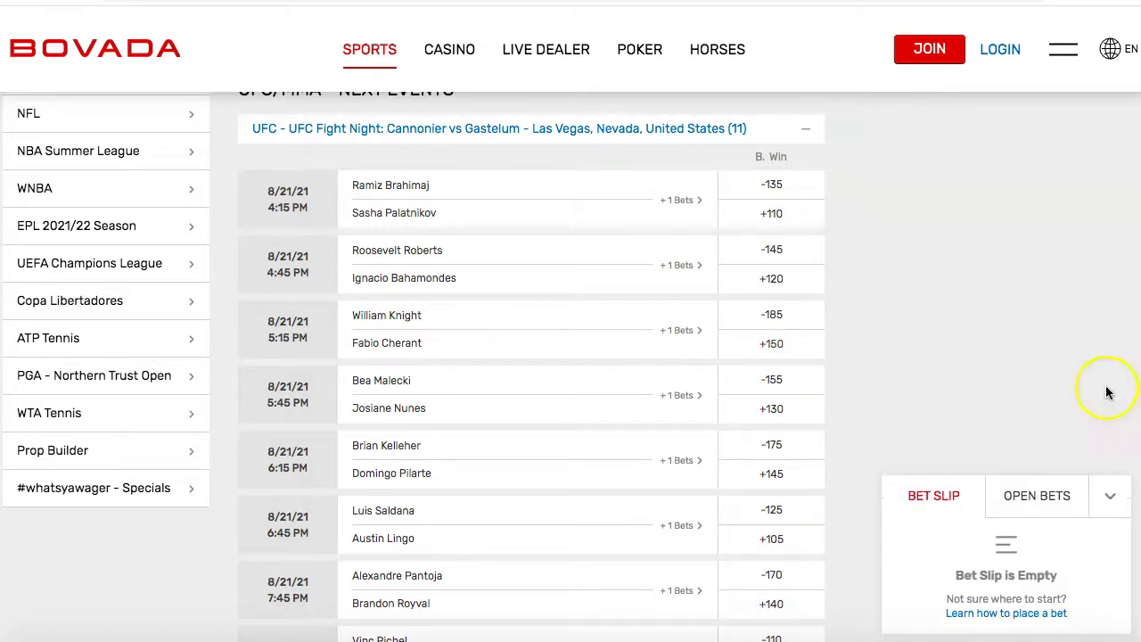
Open the basketball odds and look through the live games and upcoming events.
{"action": "scroll", "coordinate": [936, 272], "scroll_direction": "up", "scroll_amount": 3}
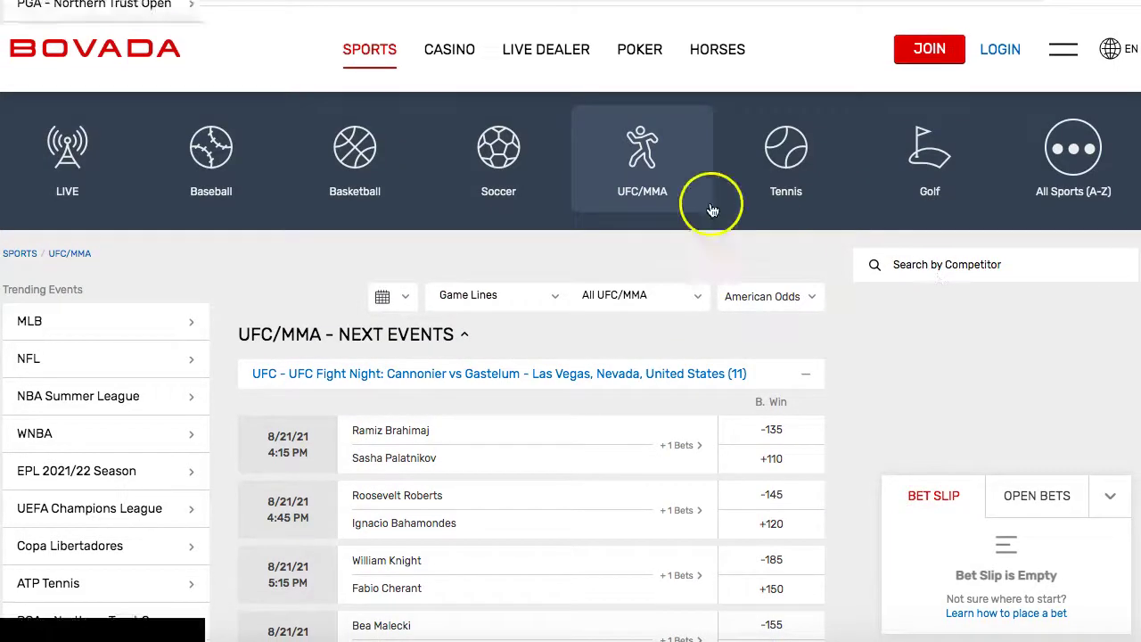
{"action": "left_click", "coordinate": [377, 143]}
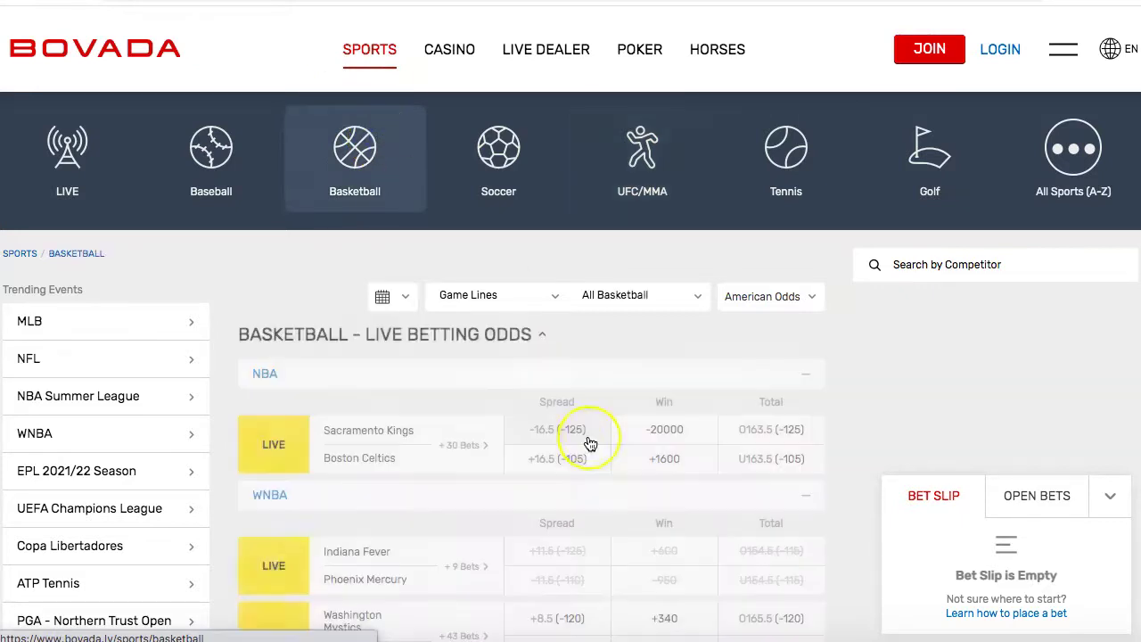
{"action": "scroll", "coordinate": [586, 443], "scroll_direction": "down", "scroll_amount": 3}
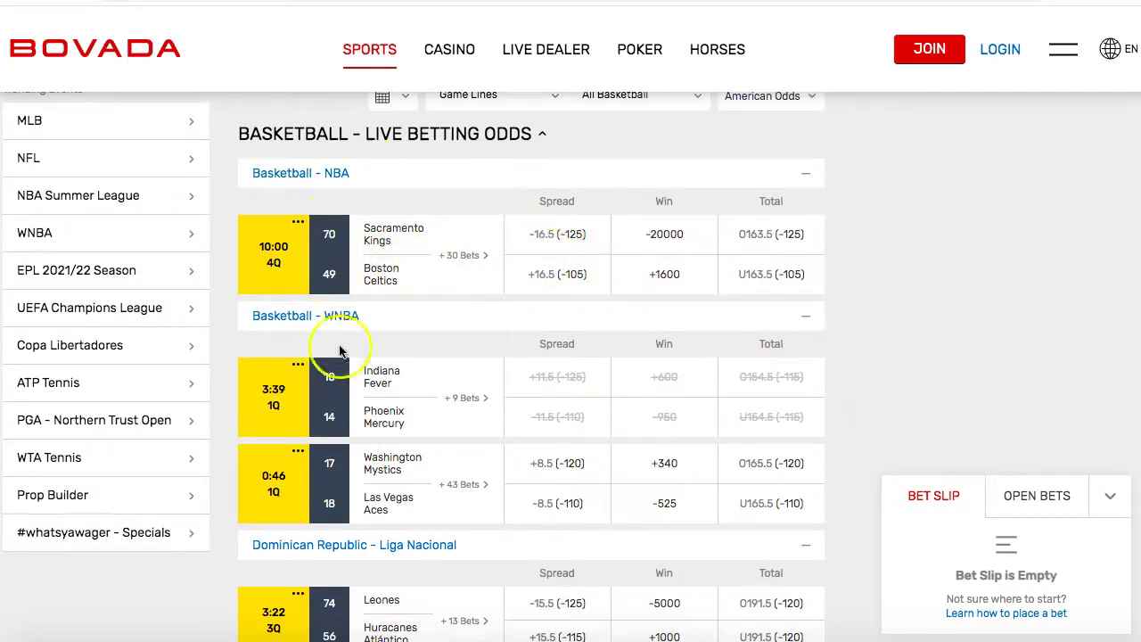
{"action": "scroll", "coordinate": [390, 336], "scroll_direction": "down", "scroll_amount": 3}
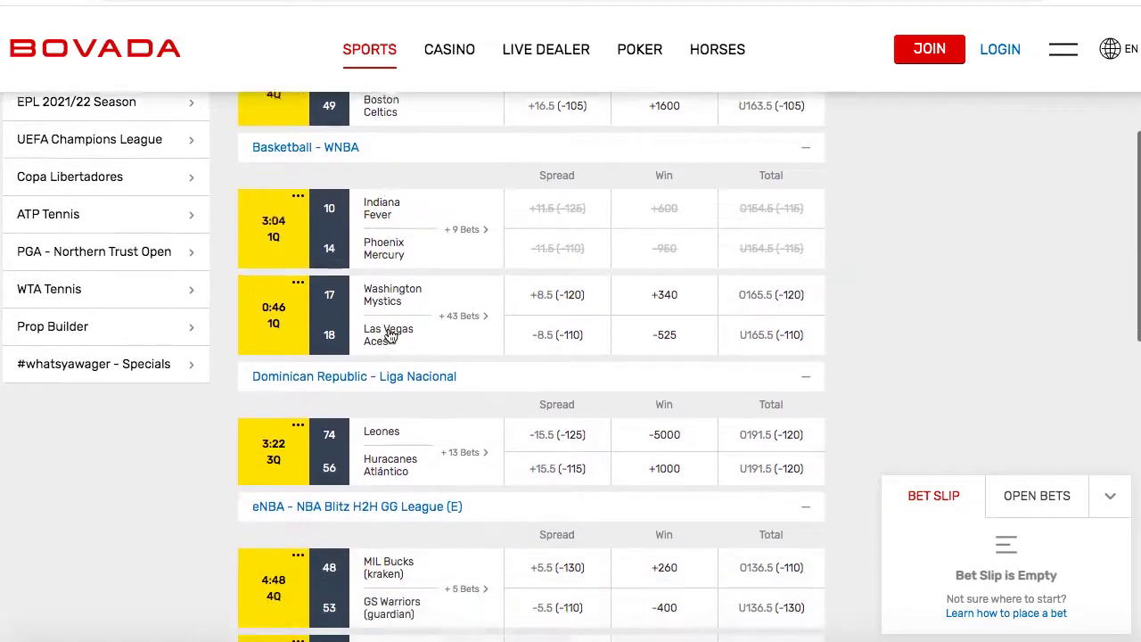
{"action": "scroll", "coordinate": [391, 335], "scroll_direction": "down", "scroll_amount": 1}
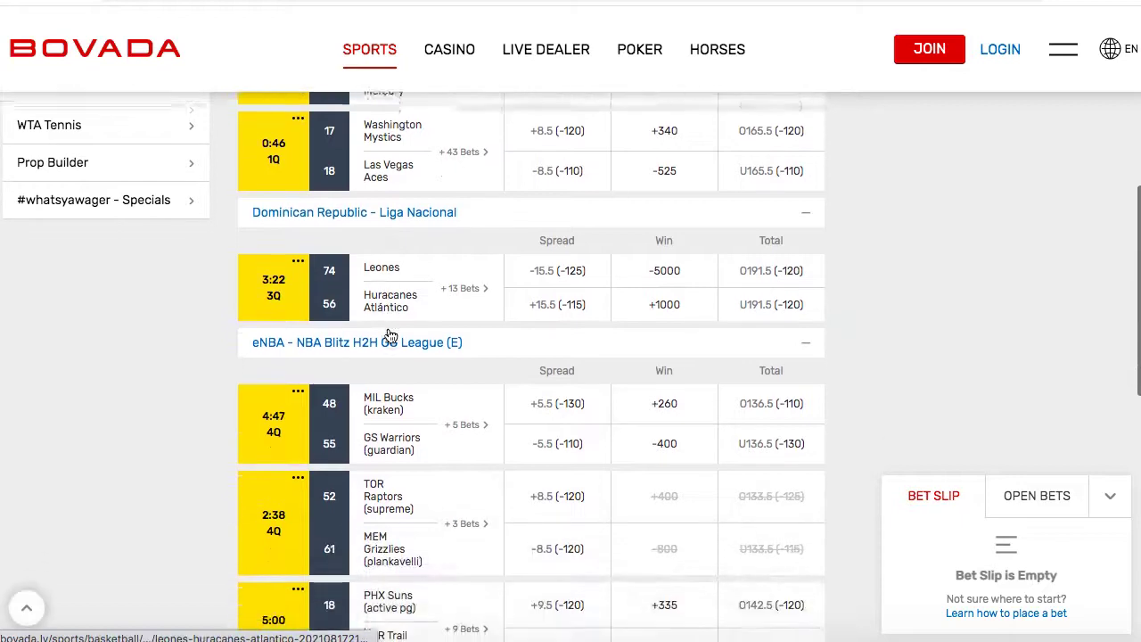
{"action": "scroll", "coordinate": [391, 335], "scroll_direction": "down", "scroll_amount": 4}
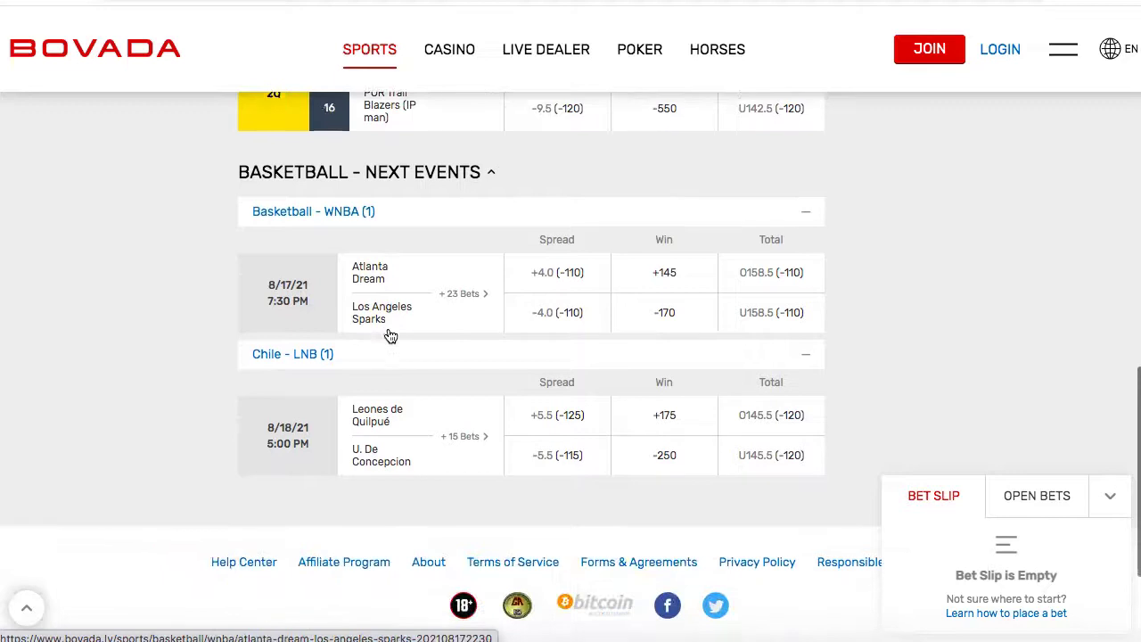
{"action": "scroll", "coordinate": [390, 336], "scroll_direction": "up", "scroll_amount": 6}
{"action": "scroll", "coordinate": [391, 336], "scroll_direction": "up", "scroll_amount": 6}
{"action": "scroll", "coordinate": [391, 335], "scroll_direction": "down", "scroll_amount": 3}
{"action": "scroll", "coordinate": [390, 335], "scroll_direction": "up", "scroll_amount": 2}
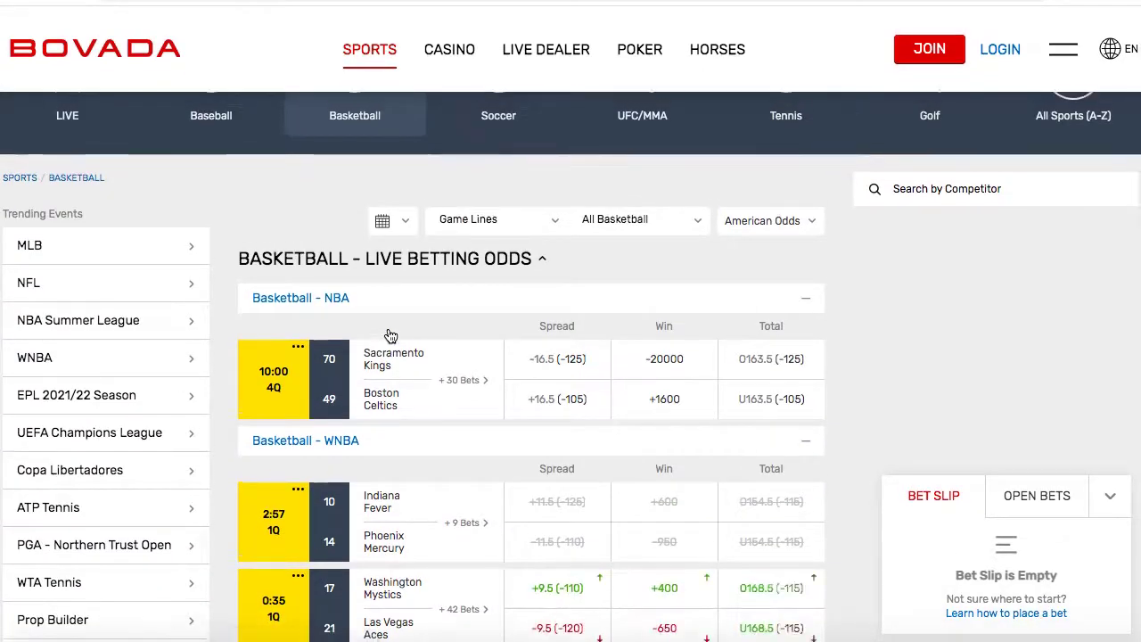
Open the baseball odds and find the upcoming MLB games.
{"action": "left_click", "coordinate": [215, 113]}
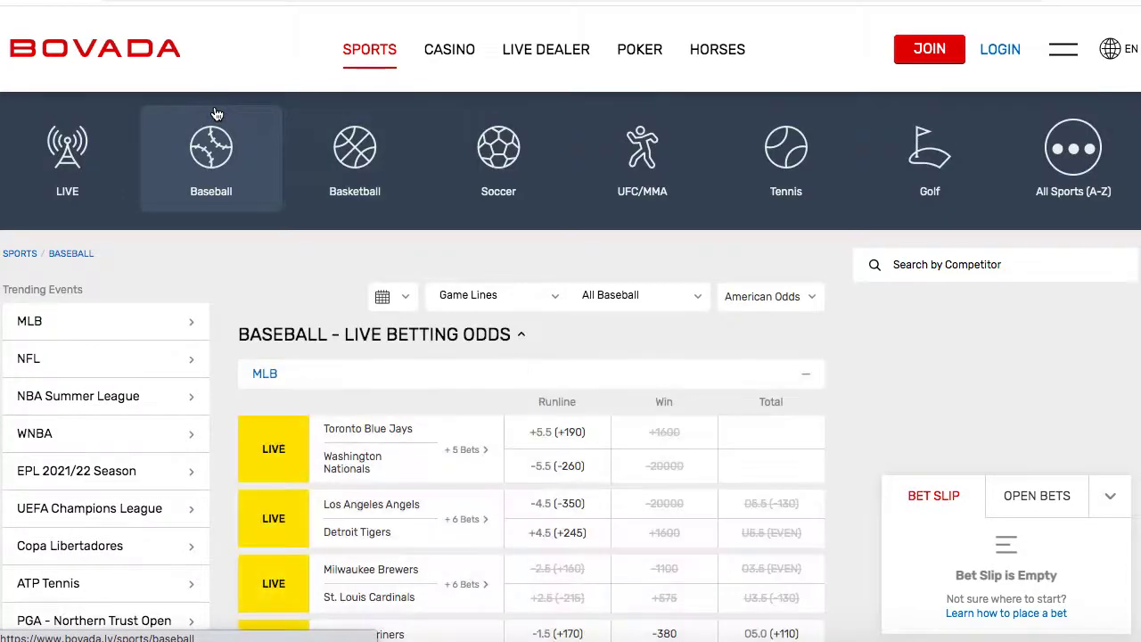
{"action": "scroll", "coordinate": [458, 334], "scroll_direction": "down", "scroll_amount": 1}
{"action": "scroll", "coordinate": [457, 334], "scroll_direction": "down", "scroll_amount": 6}
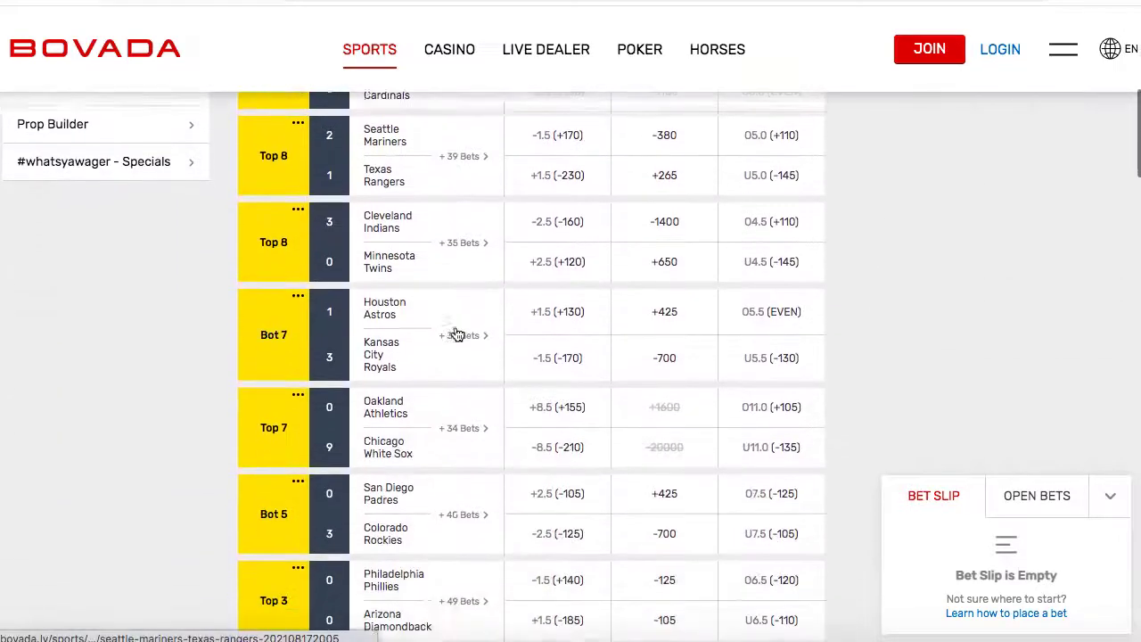
{"action": "scroll", "coordinate": [458, 333], "scroll_direction": "down", "scroll_amount": 9}
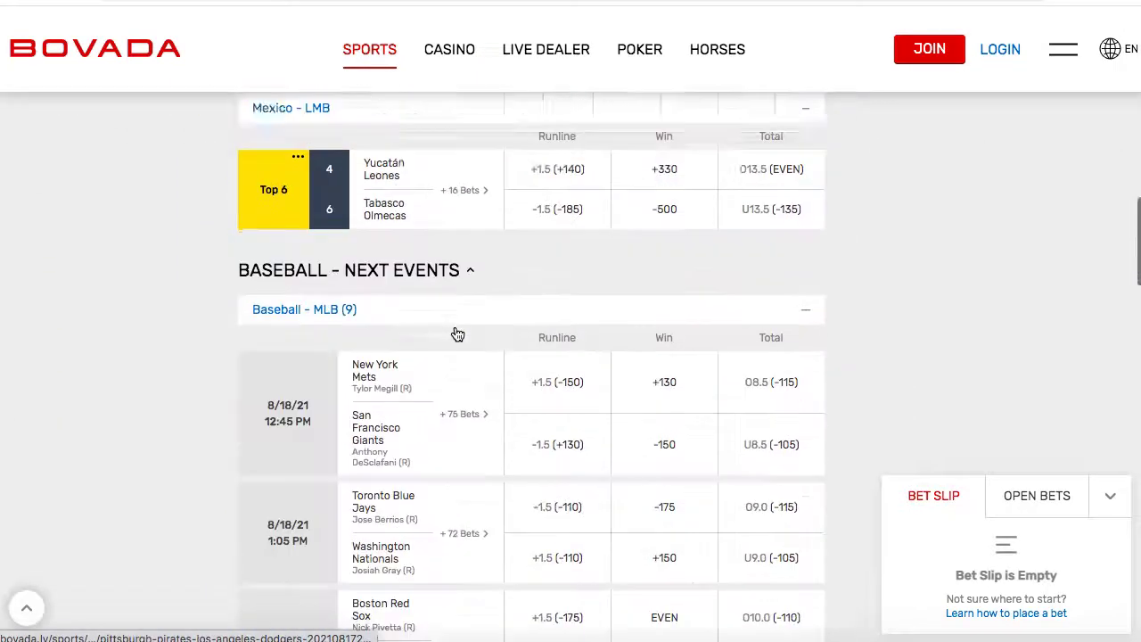
{"action": "scroll", "coordinate": [457, 333], "scroll_direction": "down", "scroll_amount": 2}
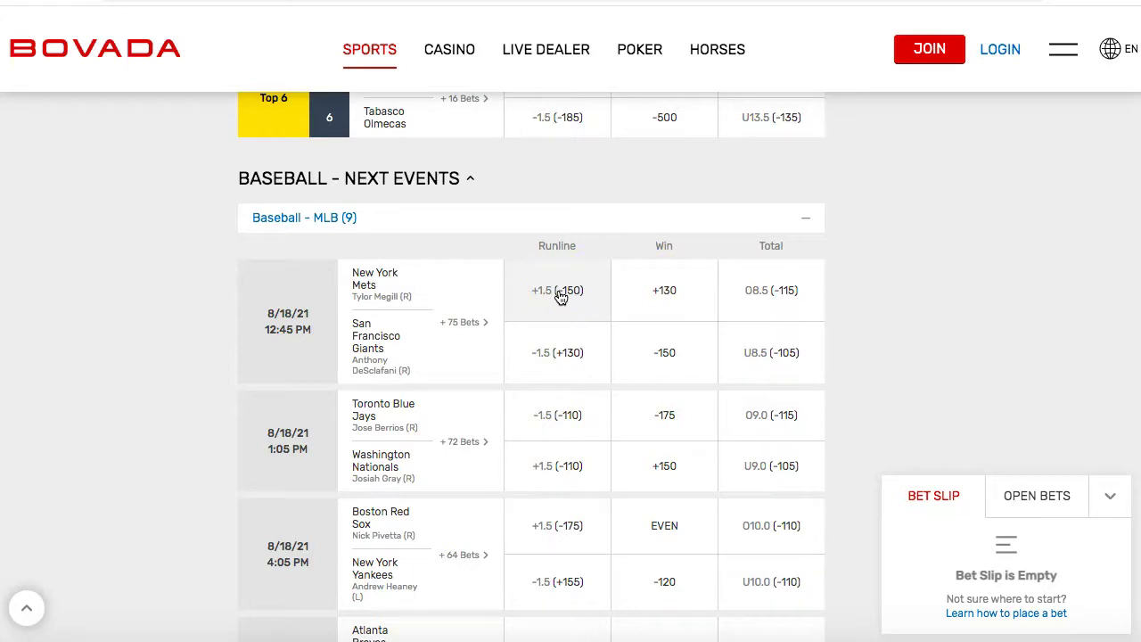
Add wins for the New York Mets at +130, Toronto Blue Jays at -175 and Boston Red Sox at even odds to the parlay.
{"action": "left_click", "coordinate": [660, 418]}
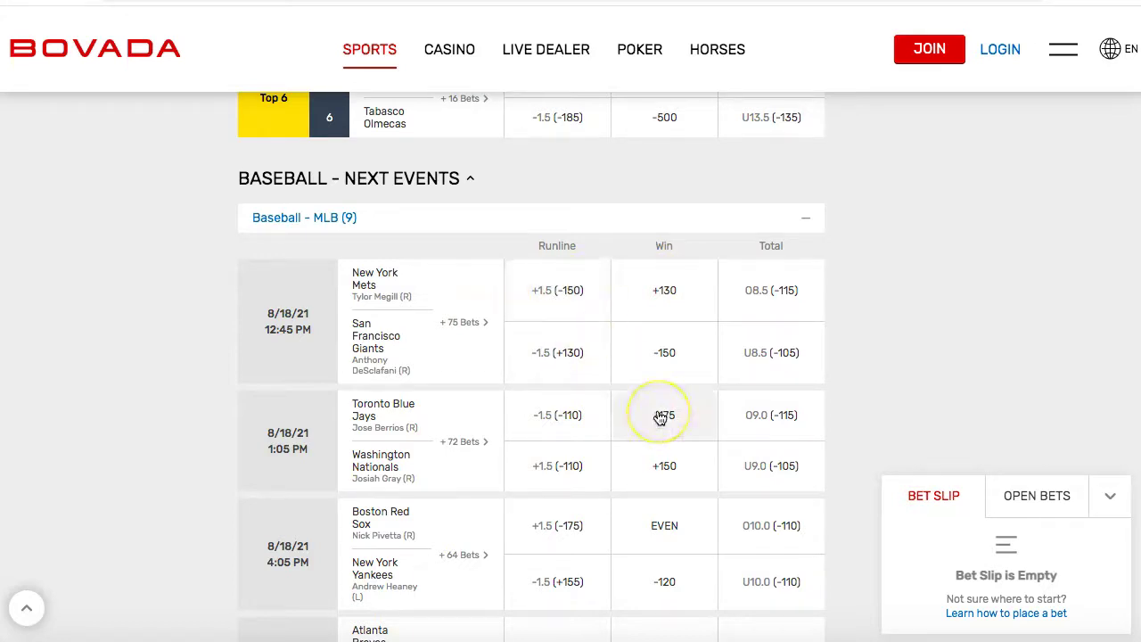
{"action": "left_click", "coordinate": [667, 294]}
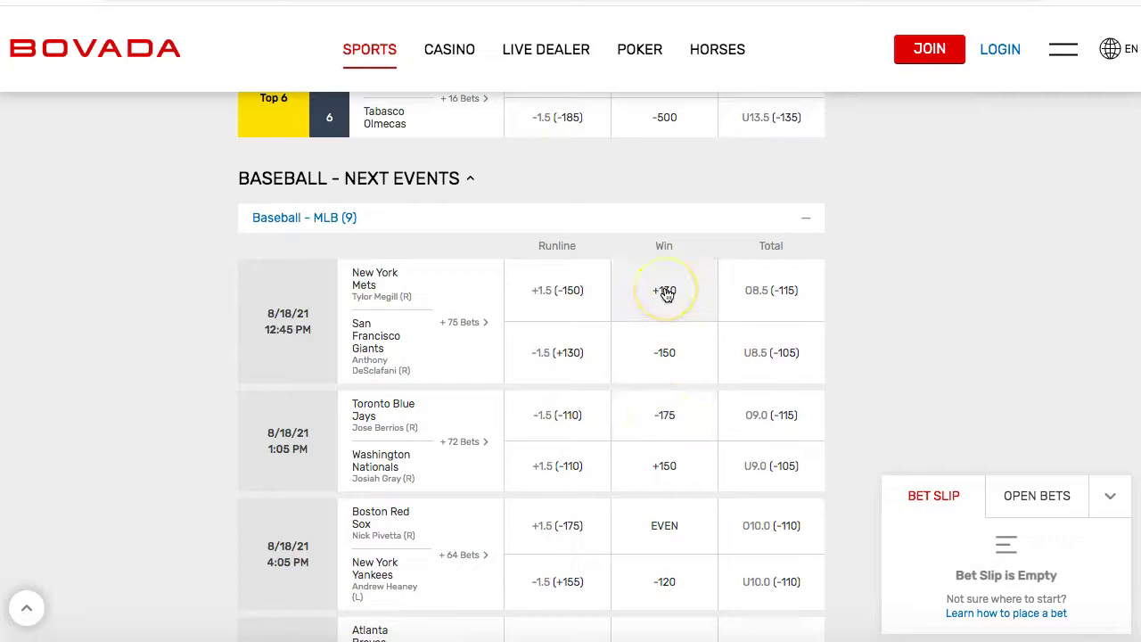
{"action": "left_click", "coordinate": [667, 295]}
{"action": "left_click", "coordinate": [672, 422]}
{"action": "scroll", "coordinate": [674, 428], "scroll_direction": "down", "scroll_amount": 1}
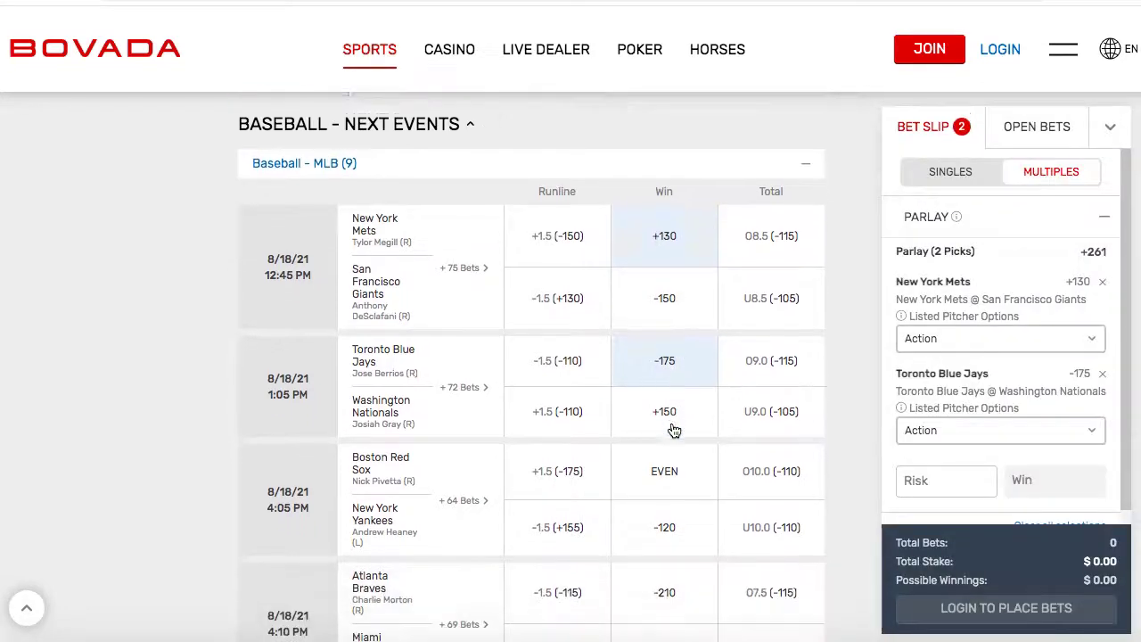
{"action": "left_click", "coordinate": [655, 460]}
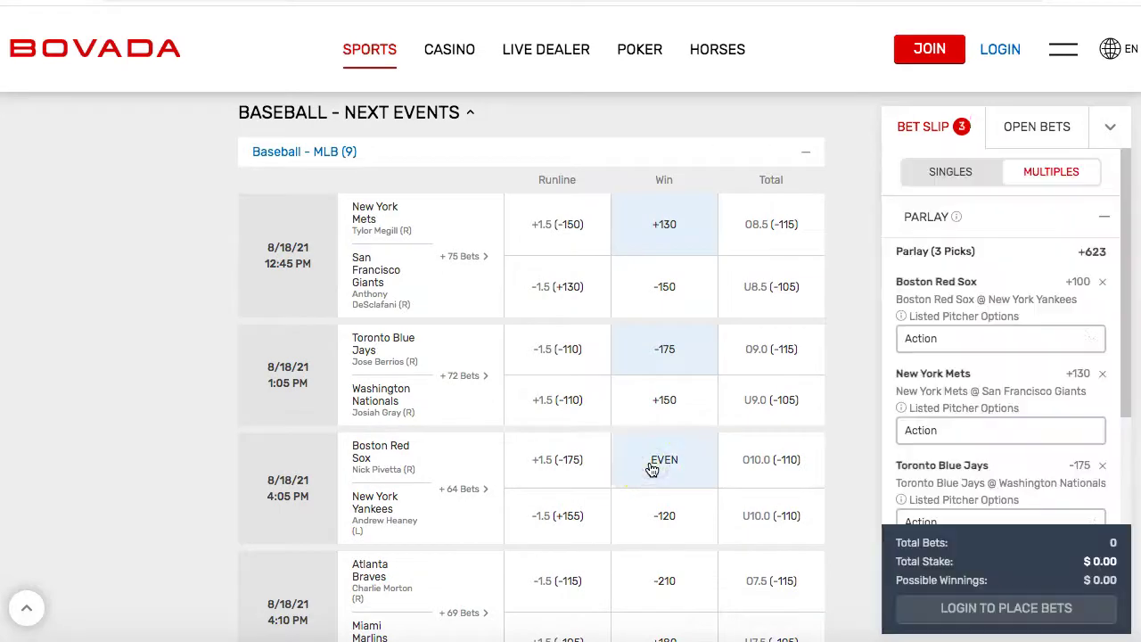
Set the three-pick baseball parlay's risk amount to 100 and review its picks and possible winnings.
{"action": "scroll", "coordinate": [1063, 345], "scroll_direction": "down", "scroll_amount": 2}
{"action": "scroll", "coordinate": [1063, 345], "scroll_direction": "down", "scroll_amount": 1}
{"action": "left_click", "coordinate": [927, 425]}
{"action": "type", "text": "100"}
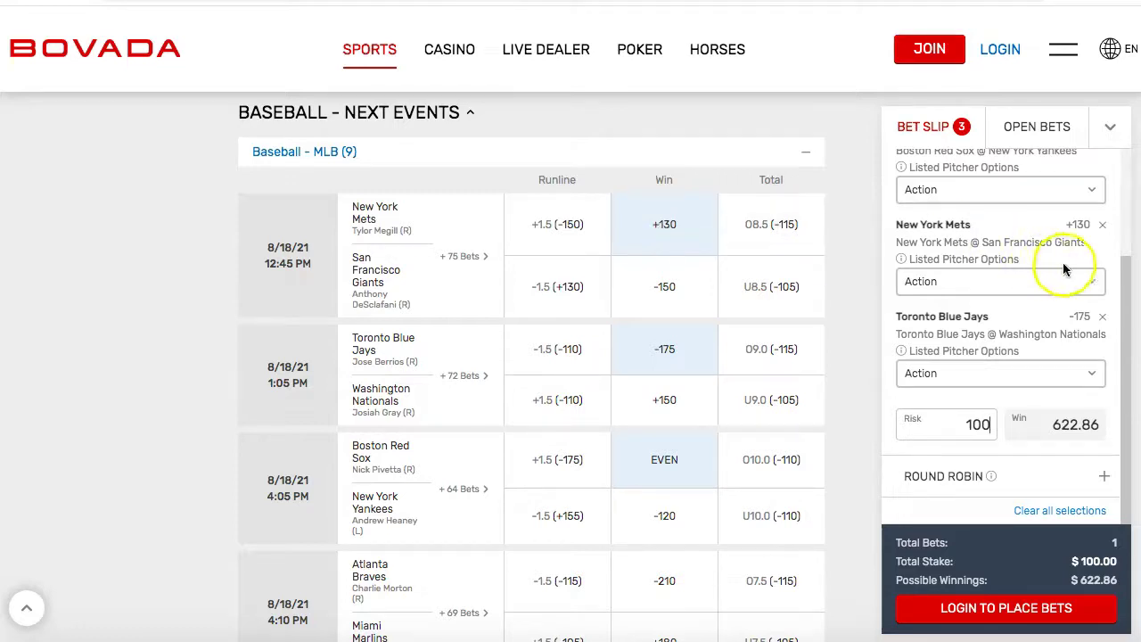
{"action": "scroll", "coordinate": [1065, 264], "scroll_direction": "up", "scroll_amount": 2}
{"action": "scroll", "coordinate": [1068, 264], "scroll_direction": "down", "scroll_amount": 1}
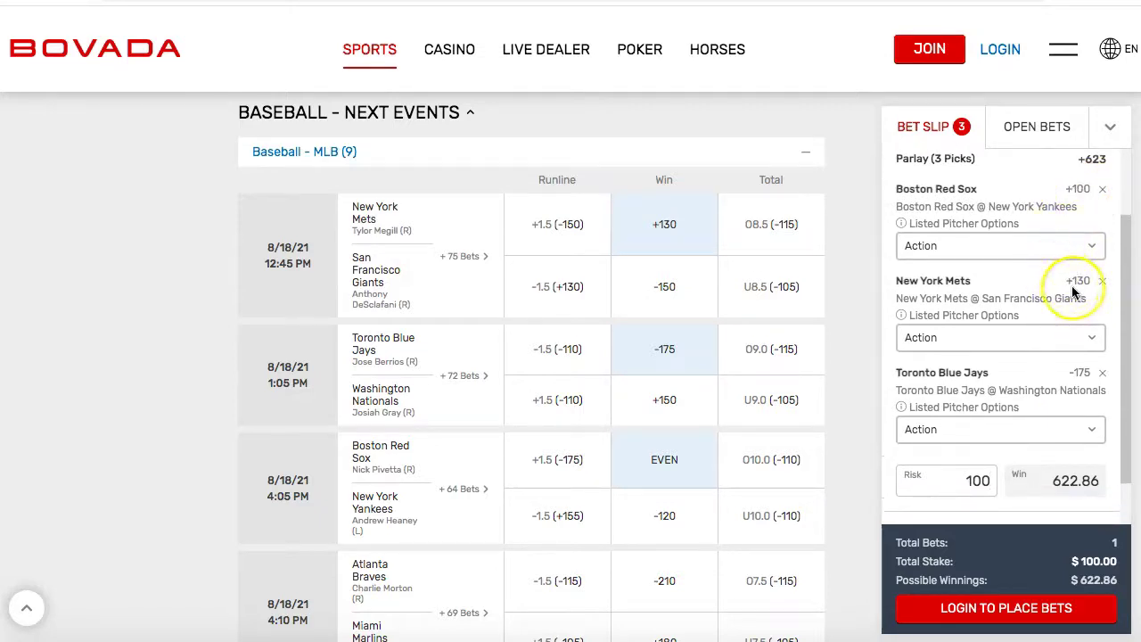
{"action": "scroll", "coordinate": [1074, 292], "scroll_direction": "down", "scroll_amount": 2}
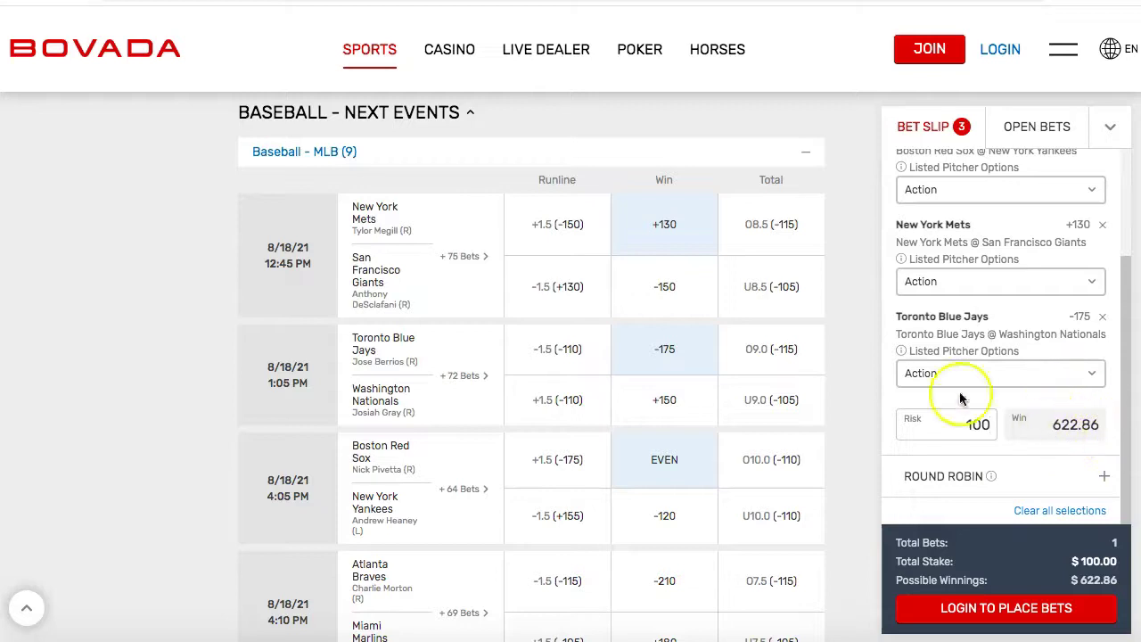
Add wins for the Atlanta Braves at -210, Detroit Tigers at +120, St. Louis Cardinals at -105 and Texas Rangers at +150 to the parlay.
{"action": "scroll", "coordinate": [701, 380], "scroll_direction": "down", "scroll_amount": 2}
{"action": "left_click", "coordinate": [667, 420]}
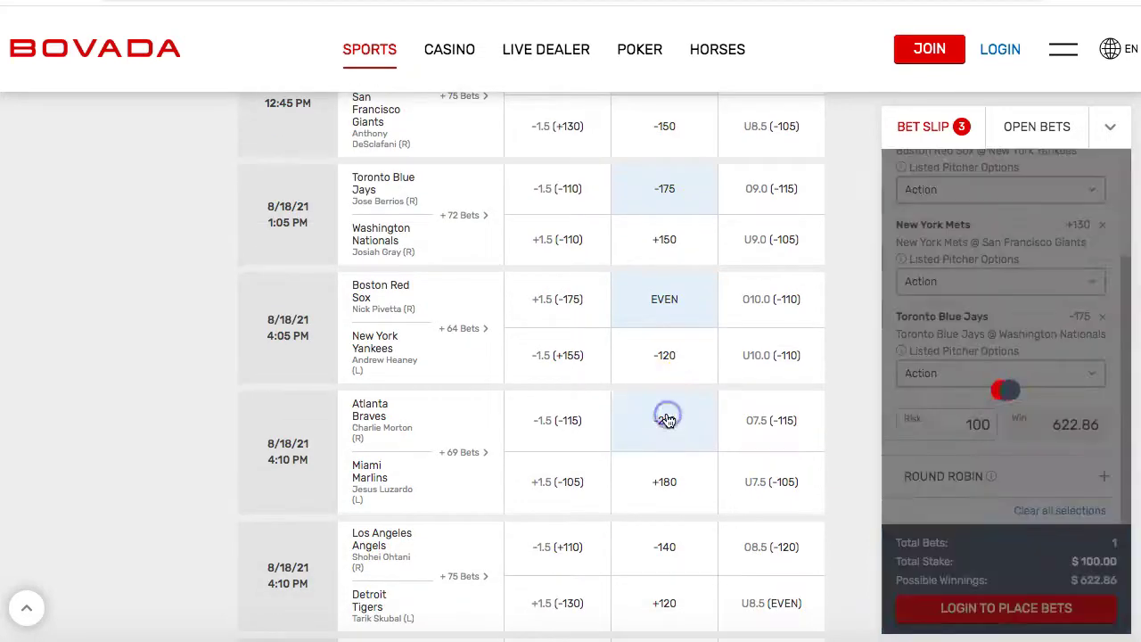
{"action": "scroll", "coordinate": [668, 417], "scroll_direction": "down", "scroll_amount": 2}
{"action": "left_click", "coordinate": [670, 465]}
{"action": "scroll", "coordinate": [671, 462], "scroll_direction": "down", "scroll_amount": 2}
{"action": "left_click", "coordinate": [673, 459]}
{"action": "scroll", "coordinate": [671, 459], "scroll_direction": "down", "scroll_amount": 2}
{"action": "left_click", "coordinate": [676, 448]}
{"action": "scroll", "coordinate": [669, 499], "scroll_direction": "down", "scroll_amount": 1}
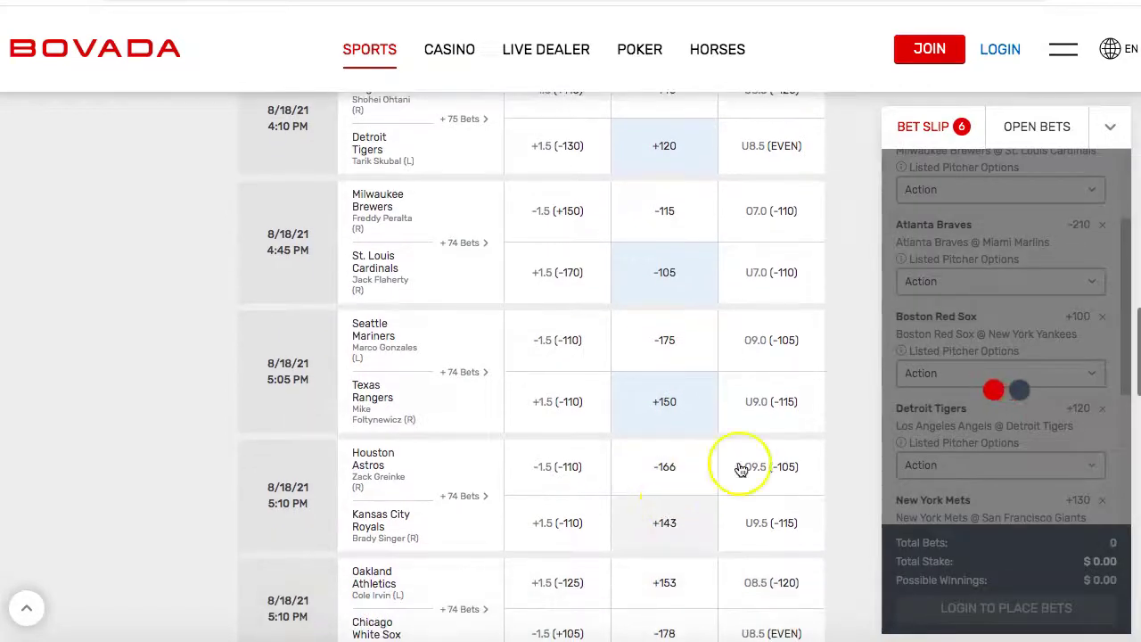
Set the seven-pick baseball parlay's risk amount to 100.
{"action": "scroll", "coordinate": [1026, 387], "scroll_direction": "down", "scroll_amount": 5}
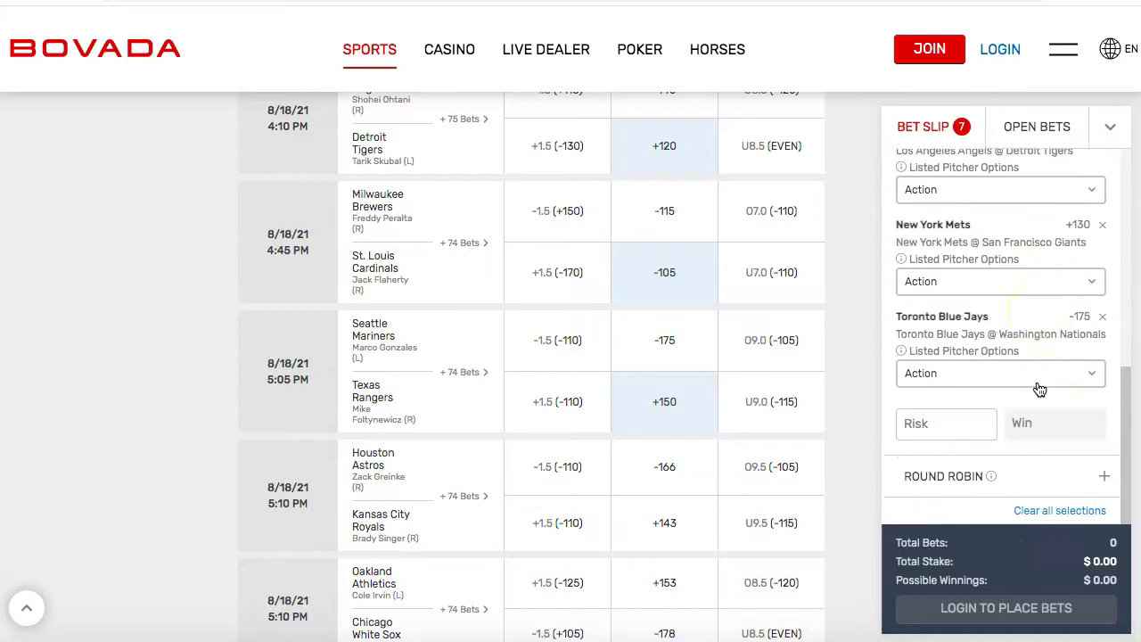
{"action": "left_click", "coordinate": [969, 410]}
{"action": "type", "text": "100"}
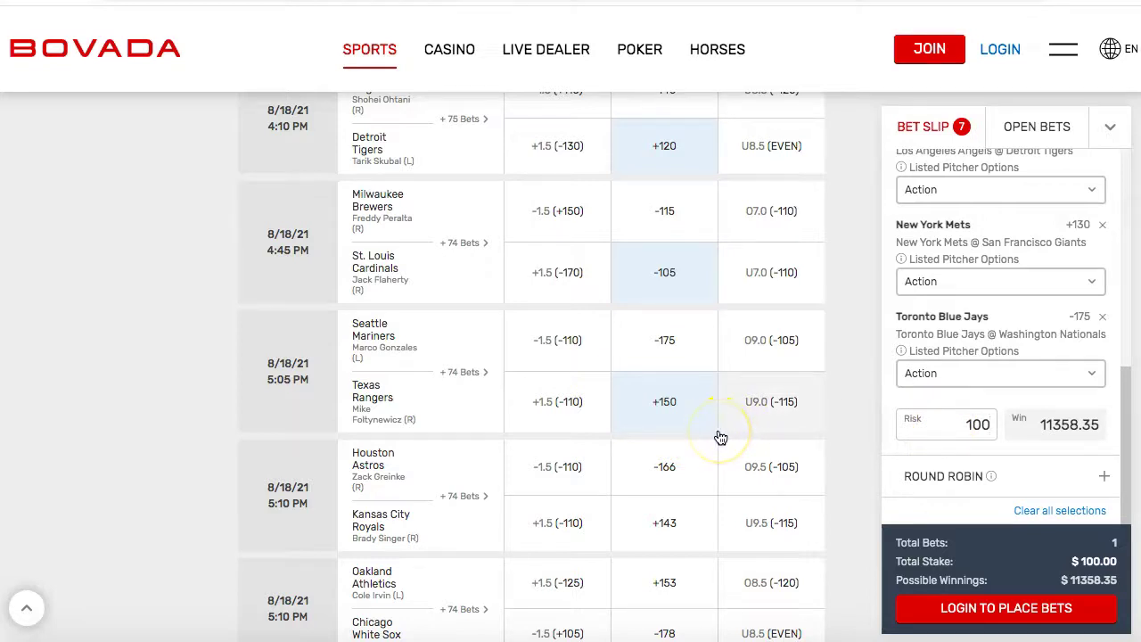
Add wins for the Houston Astros at -166 and Oakland Athletics at +153 to the parlay.
{"action": "scroll", "coordinate": [721, 438], "scroll_direction": "down", "scroll_amount": 2}
{"action": "left_click", "coordinate": [679, 320]}
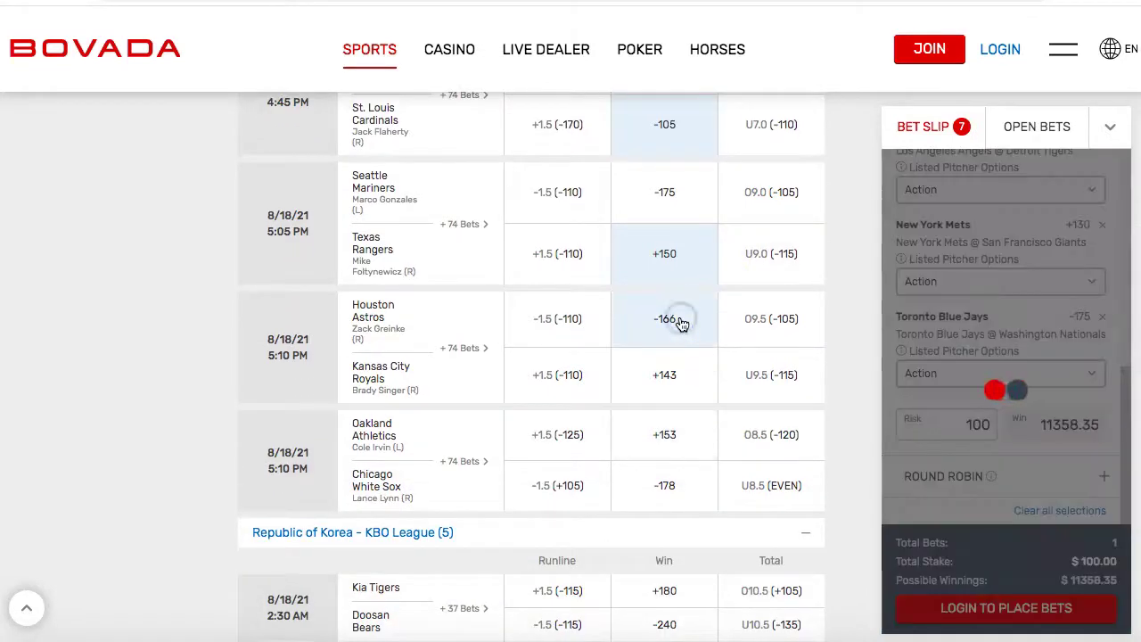
{"action": "left_click", "coordinate": [667, 443]}
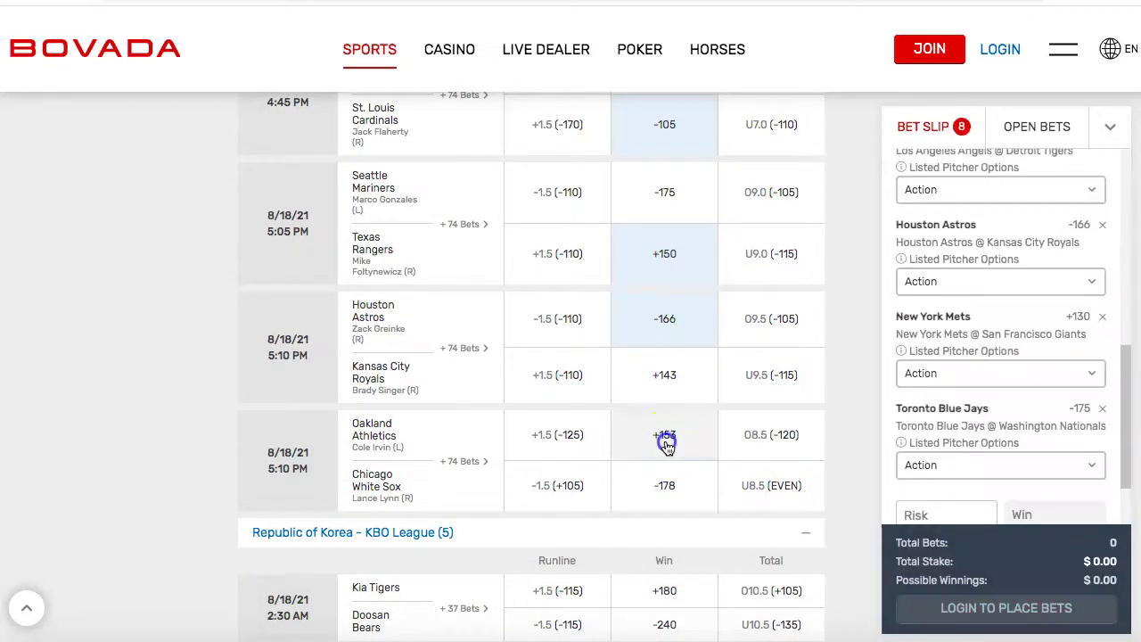
{"action": "scroll", "coordinate": [1047, 350], "scroll_direction": "down", "scroll_amount": 2}
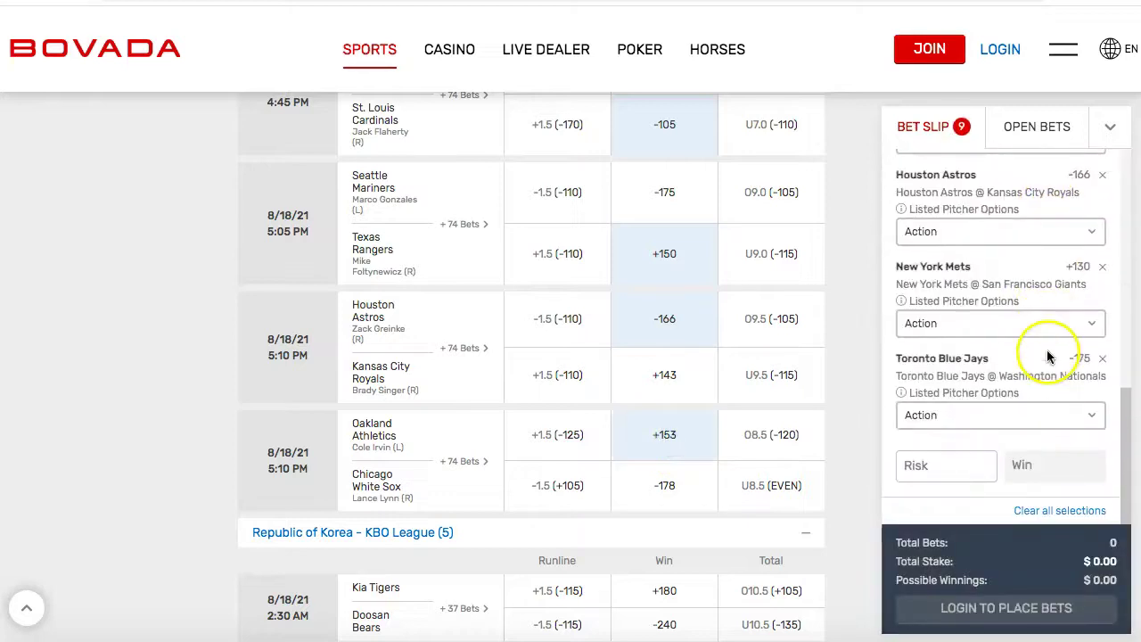
Set the nine-pick baseball parlay's risk amount to 100.
{"action": "left_click", "coordinate": [935, 464]}
{"action": "type", "text": "1"}
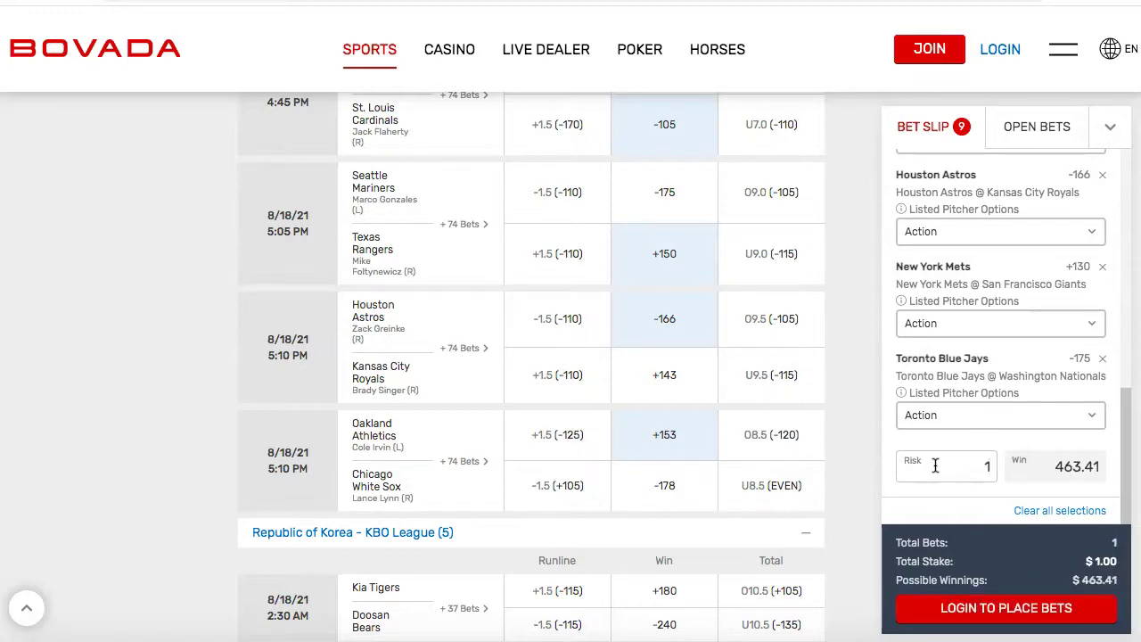
{"action": "type", "text": "00"}
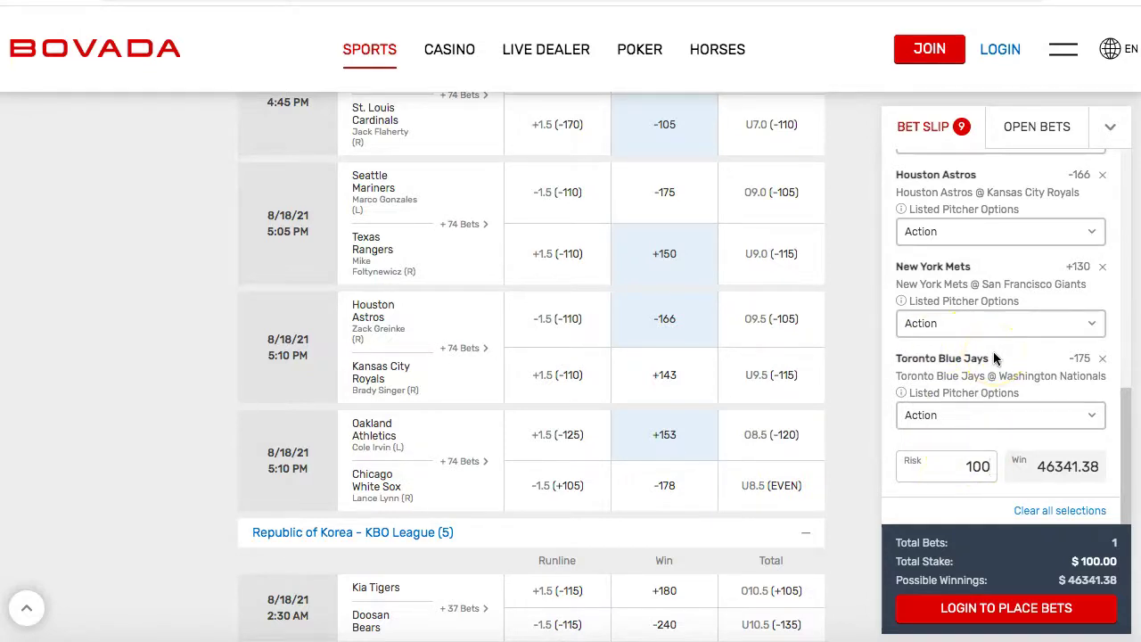
Review the nine picks in the bet slip against the highlighted games and check the parlay's odds and possible winnings.
{"action": "scroll", "coordinate": [1008, 276], "scroll_direction": "up", "scroll_amount": 7}
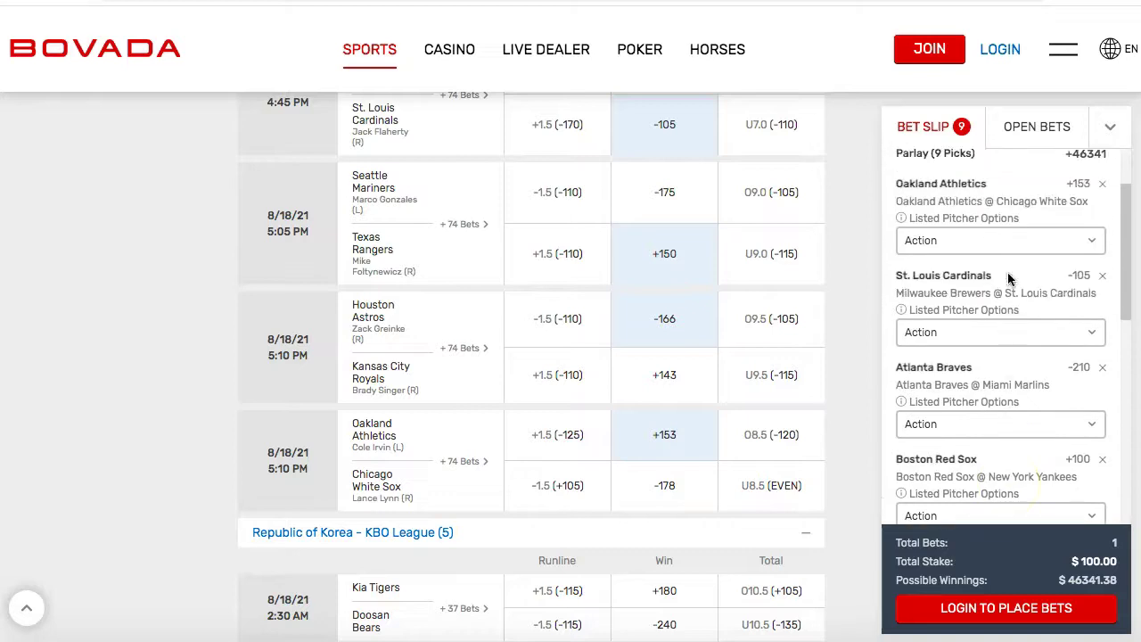
{"action": "scroll", "coordinate": [1008, 272], "scroll_direction": "up", "scroll_amount": 2}
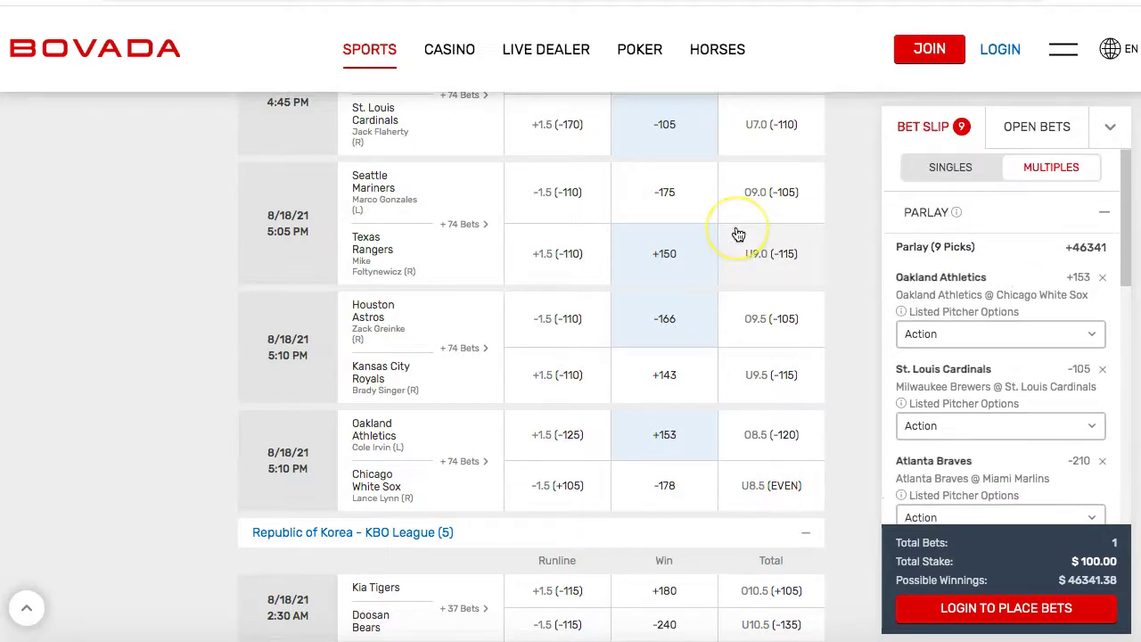
{"action": "scroll", "coordinate": [738, 234], "scroll_direction": "up", "scroll_amount": 5}
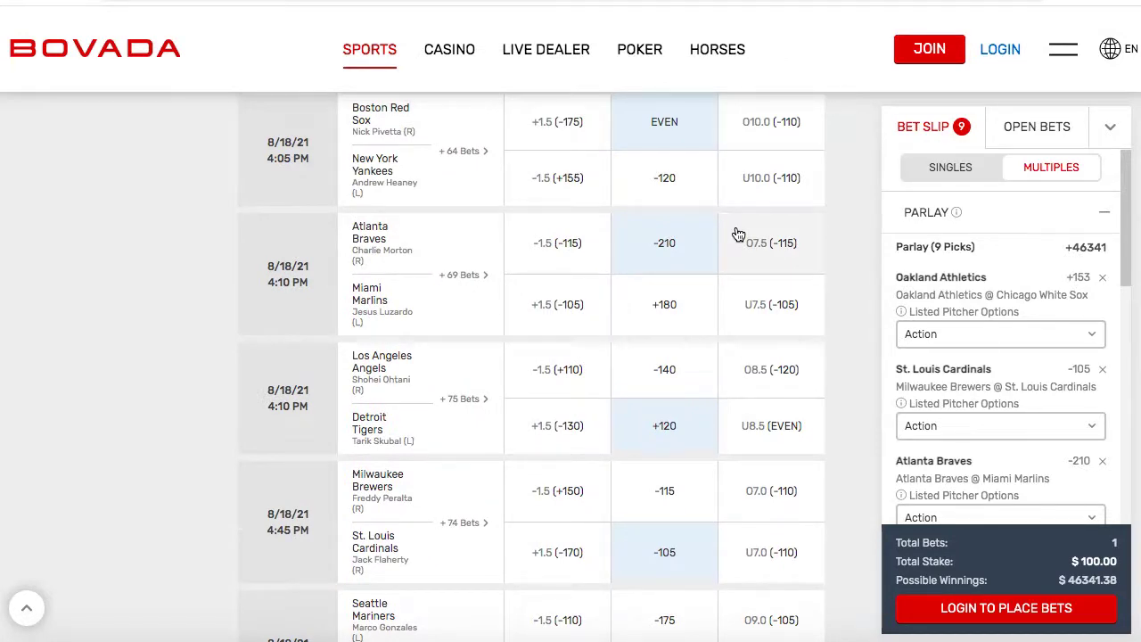
{"action": "scroll", "coordinate": [738, 234], "scroll_direction": "up", "scroll_amount": 1}
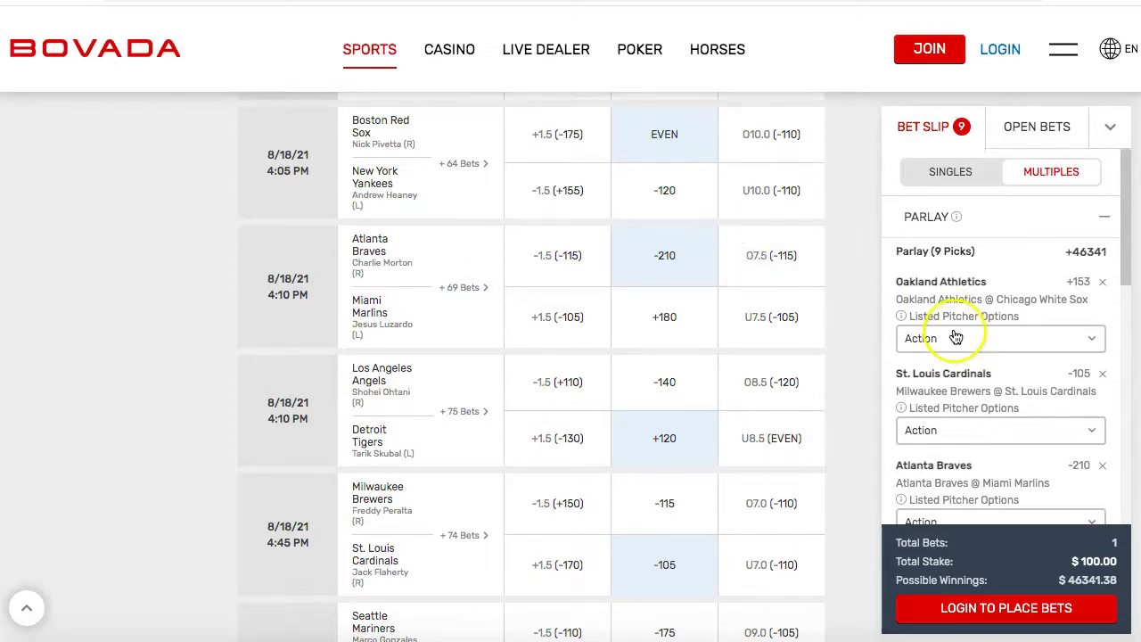
{"action": "scroll", "coordinate": [963, 332], "scroll_direction": "down", "scroll_amount": 3}
{"action": "scroll", "coordinate": [964, 333], "scroll_direction": "down", "scroll_amount": 1}
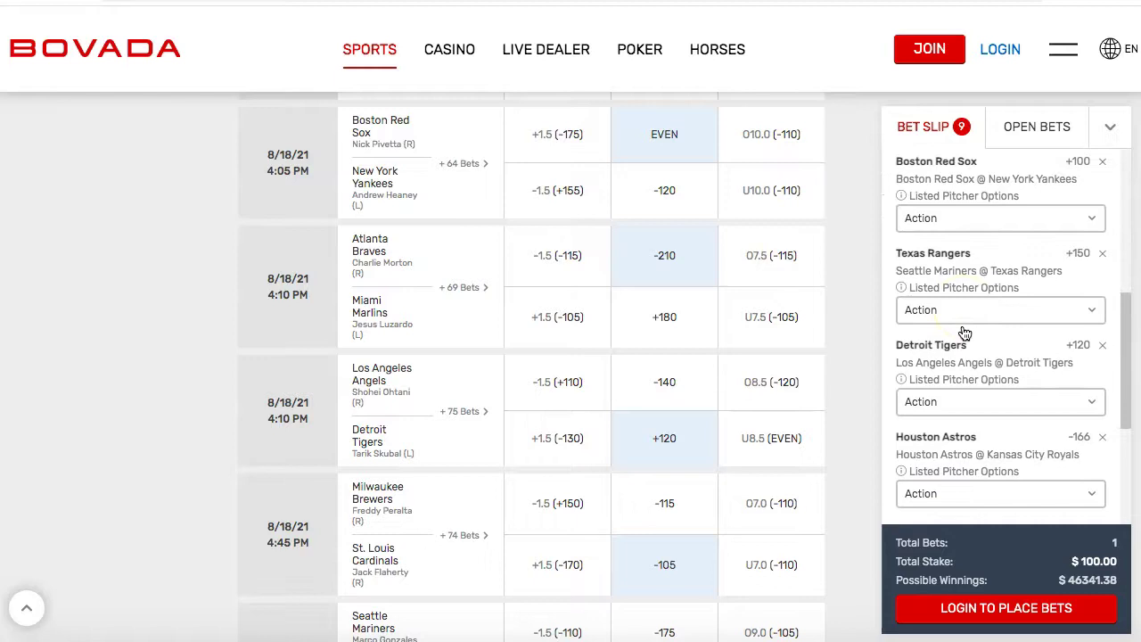
{"action": "scroll", "coordinate": [964, 332], "scroll_direction": "up", "scroll_amount": 5}
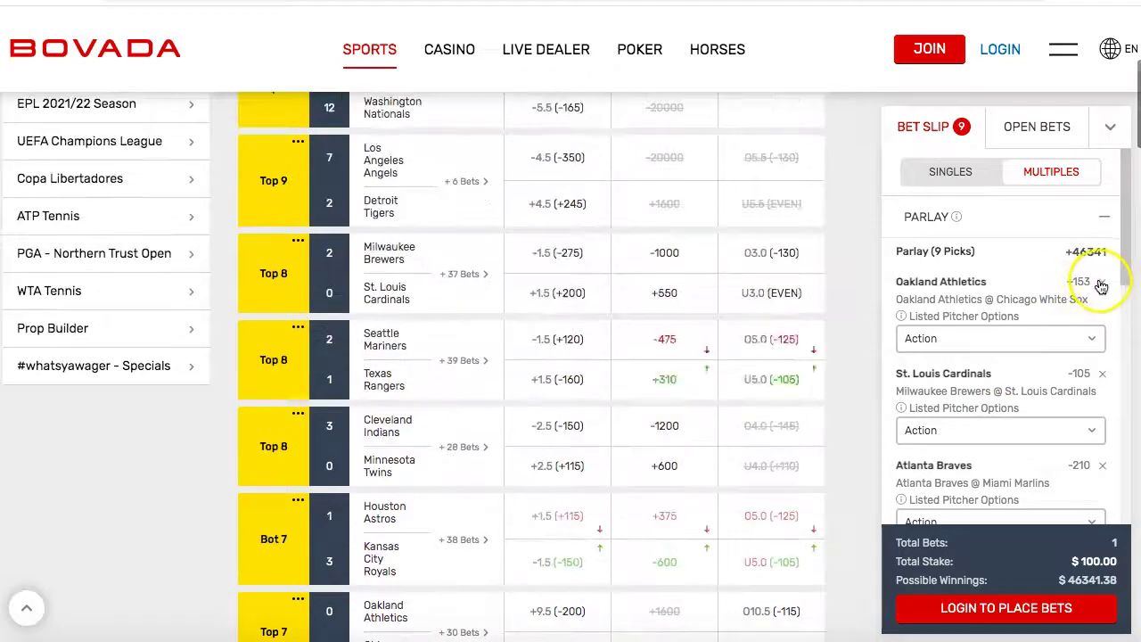
Remove the Oakland Athletics, St. Louis Cardinals, Atlanta Braves, Boston Red Sox and Texas Rangers picks from the parlay.
{"action": "left_click", "coordinate": [1102, 281]}
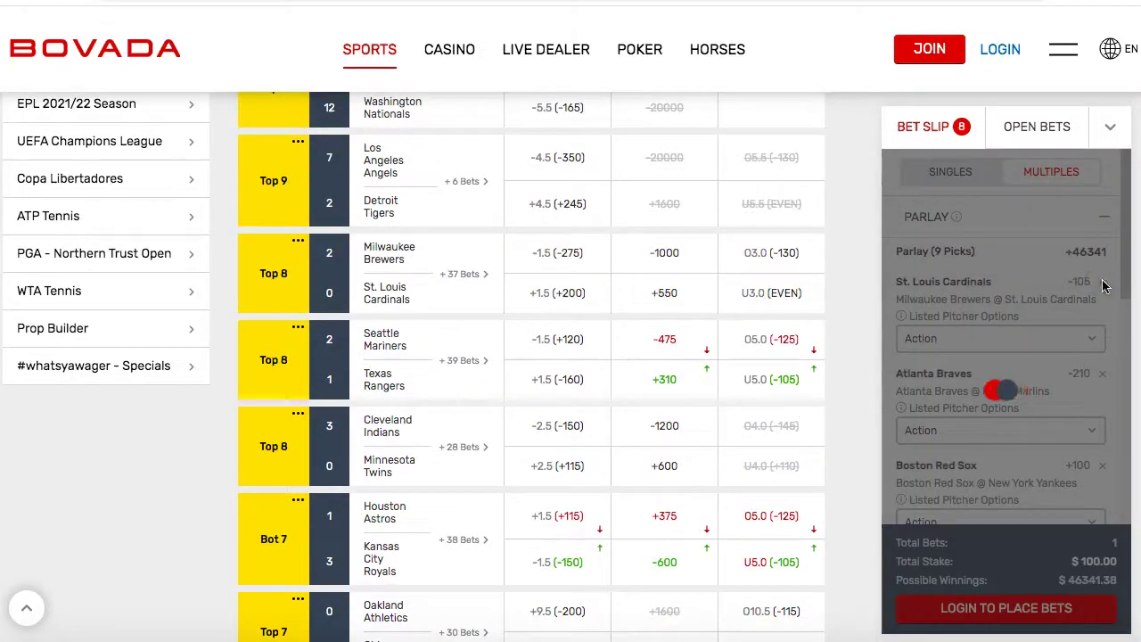
{"action": "left_click", "coordinate": [1103, 283]}
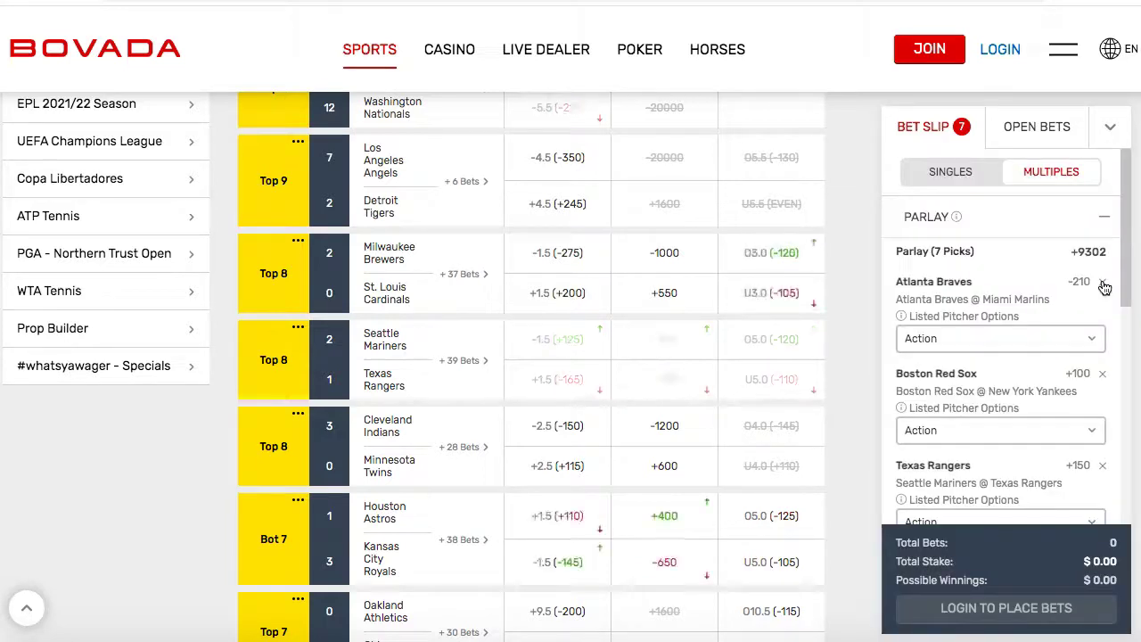
{"action": "left_click", "coordinate": [1103, 283]}
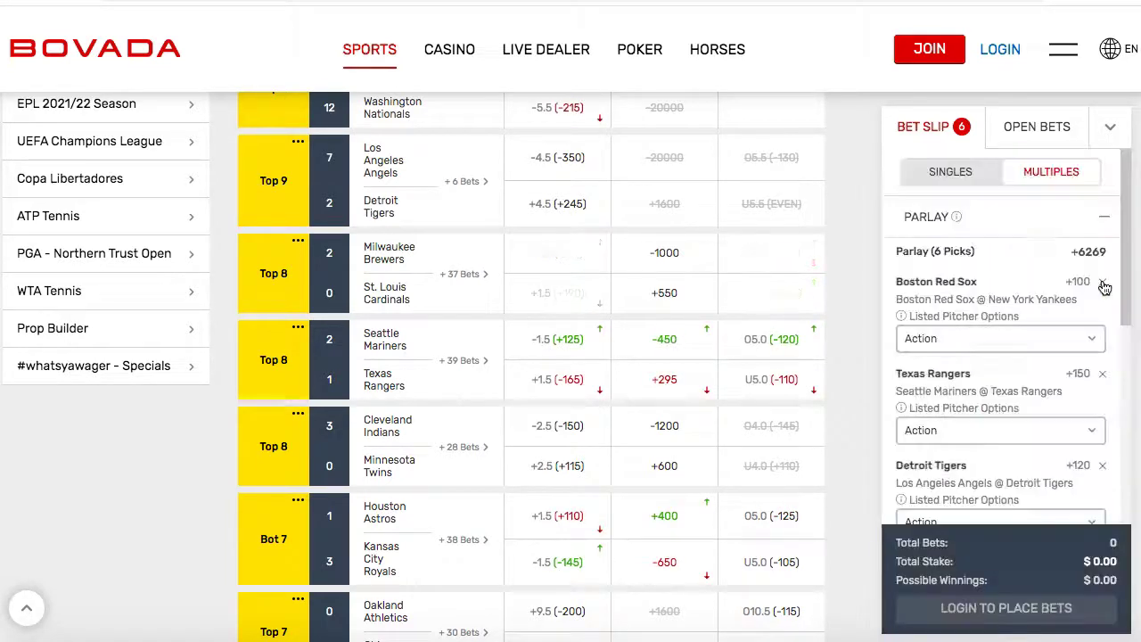
{"action": "left_click", "coordinate": [1103, 283]}
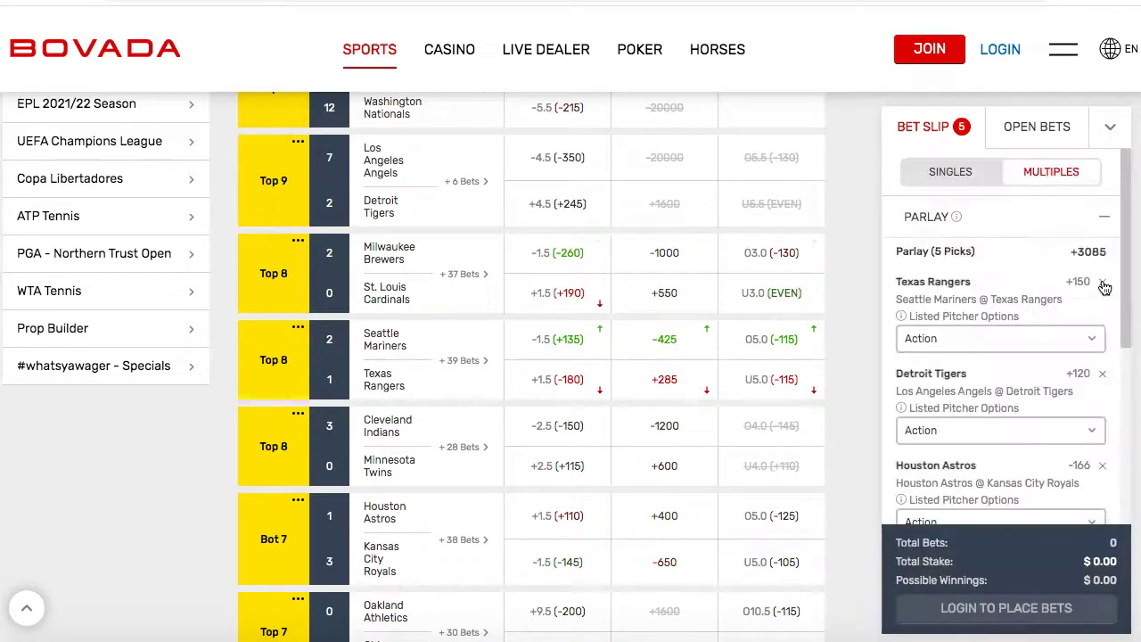
{"action": "left_click", "coordinate": [1103, 283]}
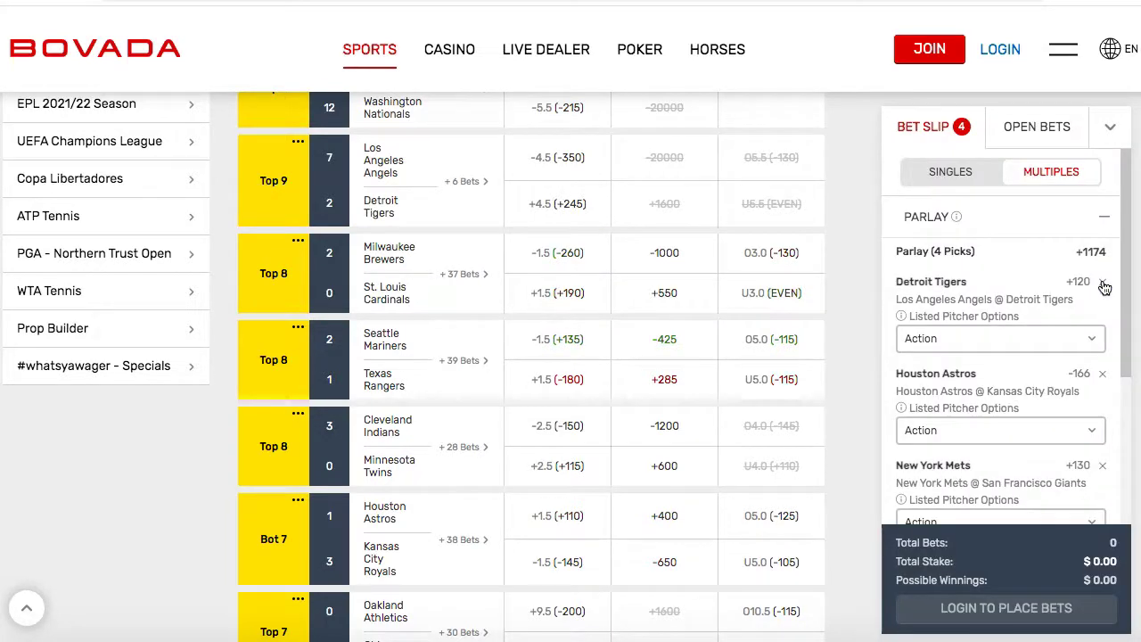